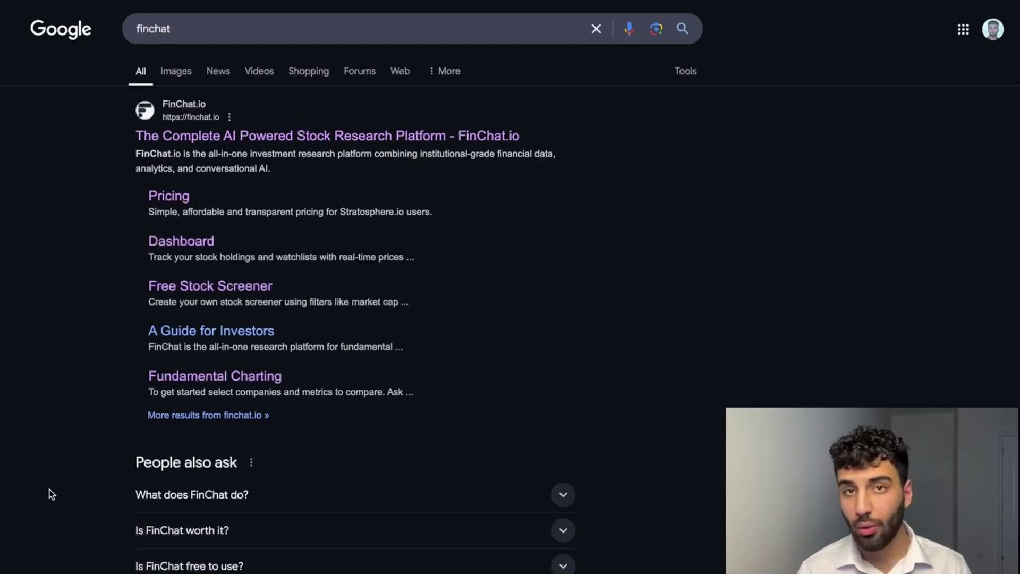
Step: Open the FinChat.io website and go to its portfolio dashboard
{"action": "left_click", "coordinate": [417, 140]}
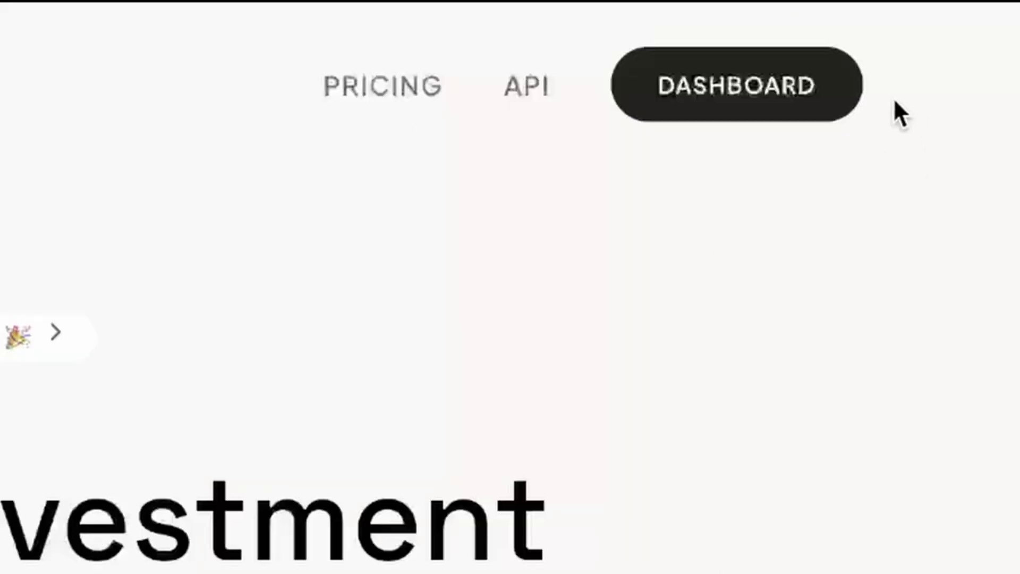
{"action": "left_click", "coordinate": [690, 109]}
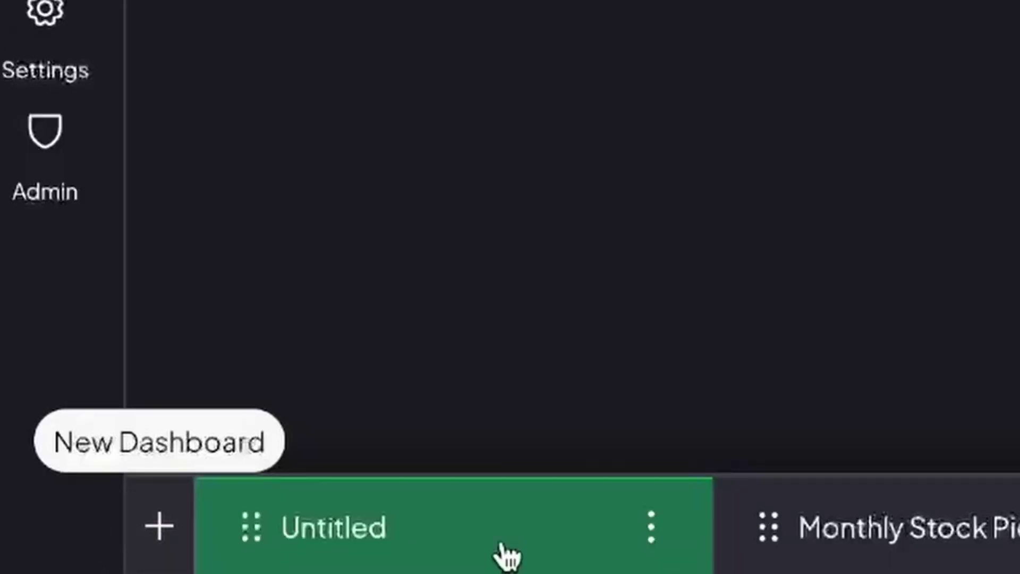
Step: Add Apple, NVIDIA, Microsoft, Amazon and Alphabet from the suggested companies
{"action": "left_click", "coordinate": [418, 160]}
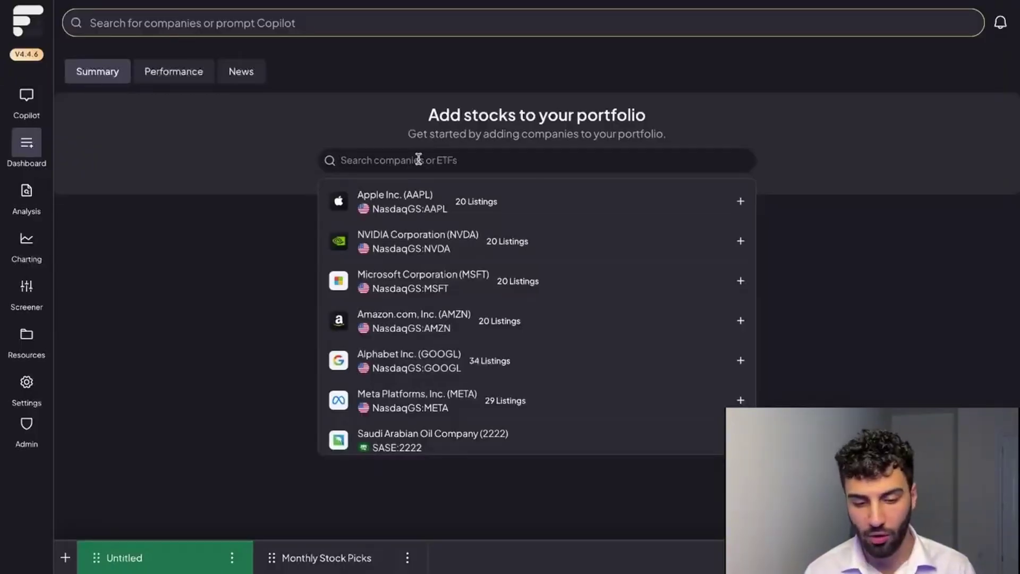
{"action": "left_click", "coordinate": [417, 208]}
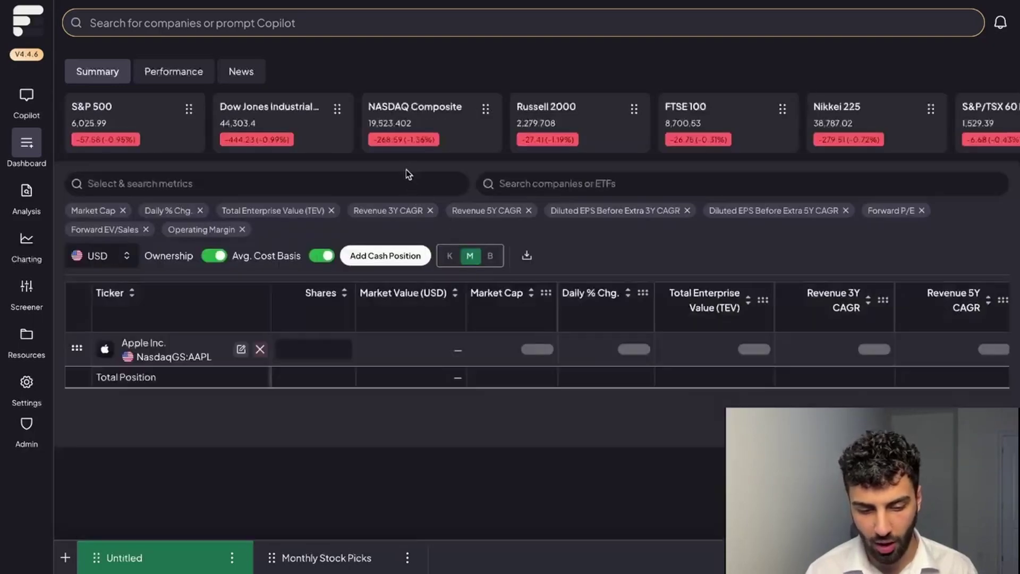
{"action": "left_click", "coordinate": [566, 185]}
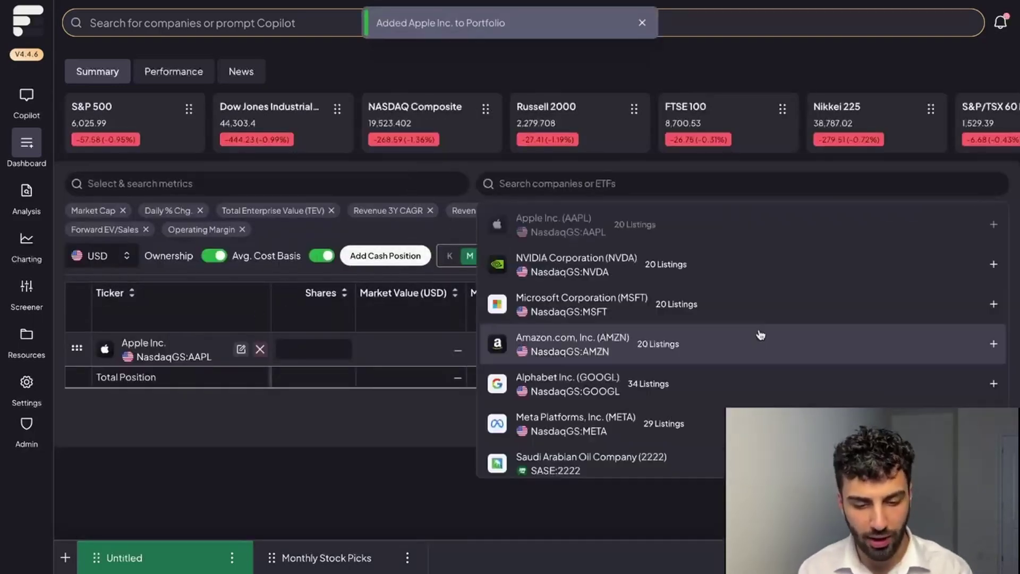
{"action": "left_click", "coordinate": [505, 268]}
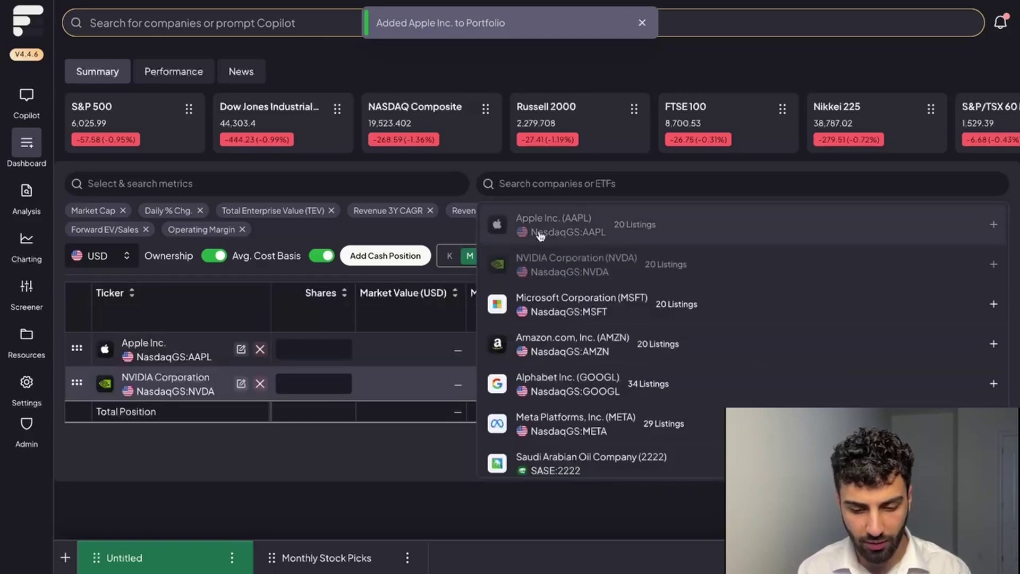
{"action": "left_click", "coordinate": [535, 314]}
{"action": "left_click", "coordinate": [535, 346]}
{"action": "left_click", "coordinate": [534, 384]}
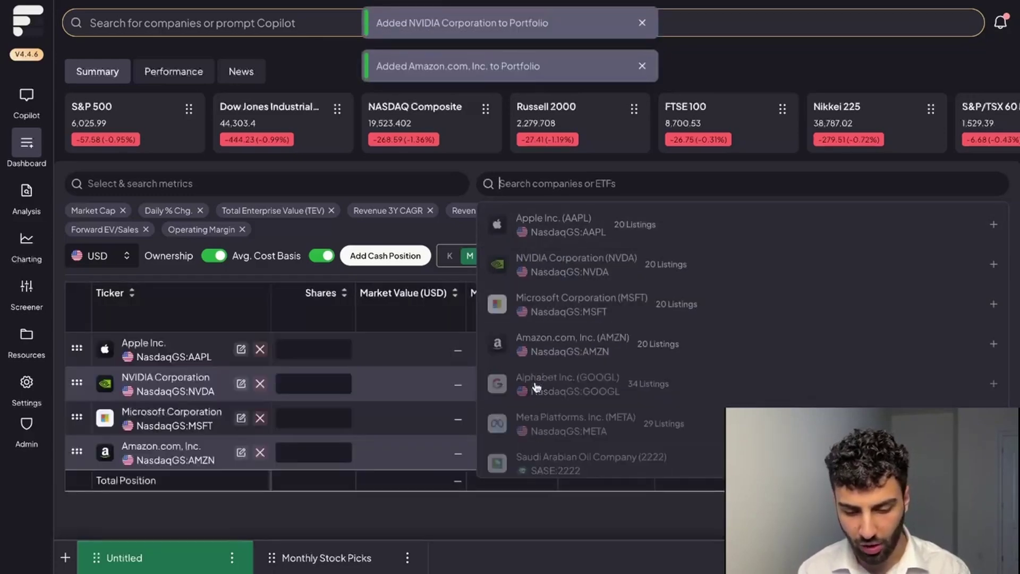
Step: Search for and add Netflix, Shopify and ASML Holding's NasdaqGS listing
{"action": "type", "text": "nflx"}
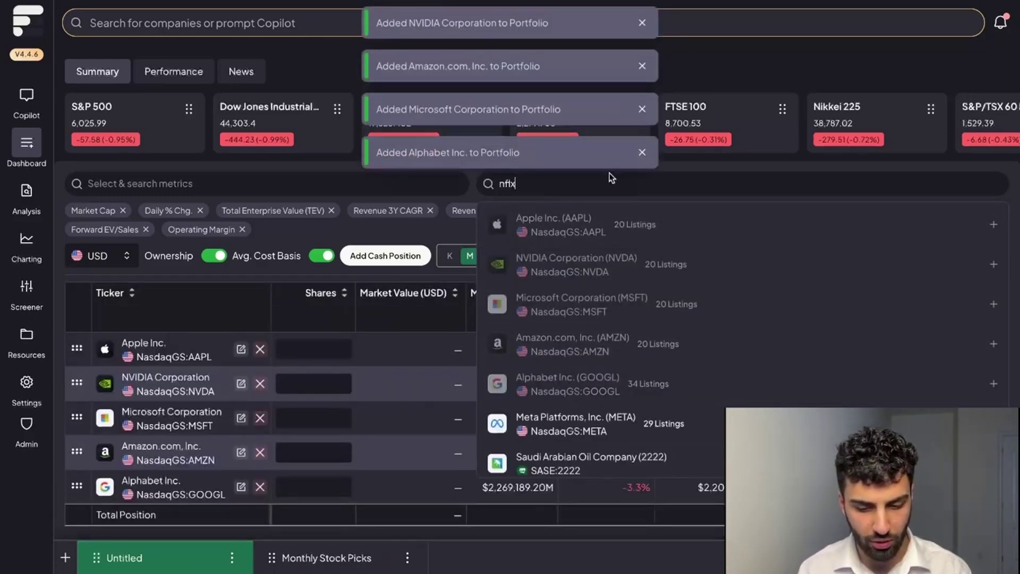
{"action": "left_click", "coordinate": [542, 234]}
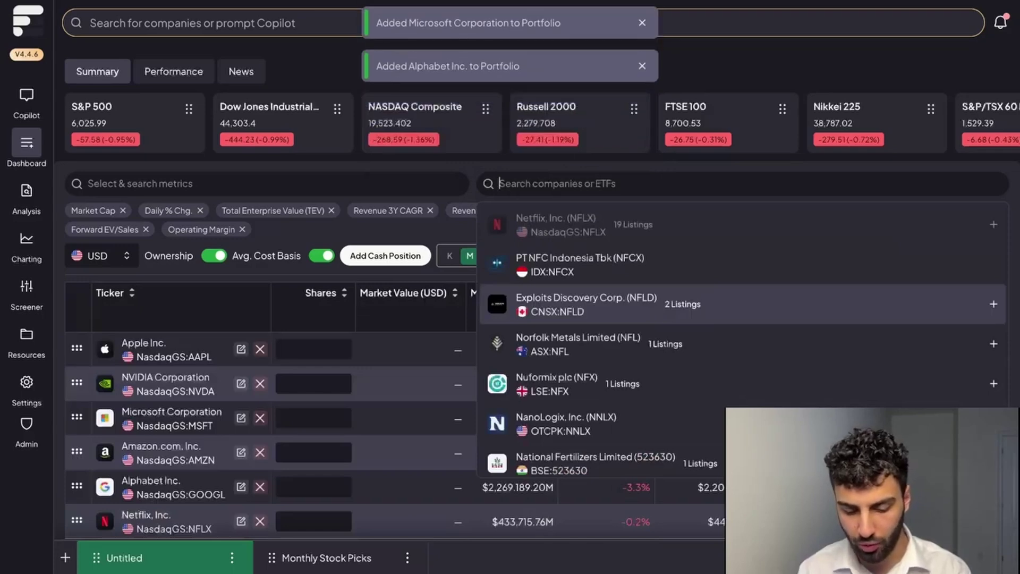
{"action": "type", "text": "shop"}
{"action": "left_click", "coordinate": [547, 225]}
{"action": "type", "text": "a"}
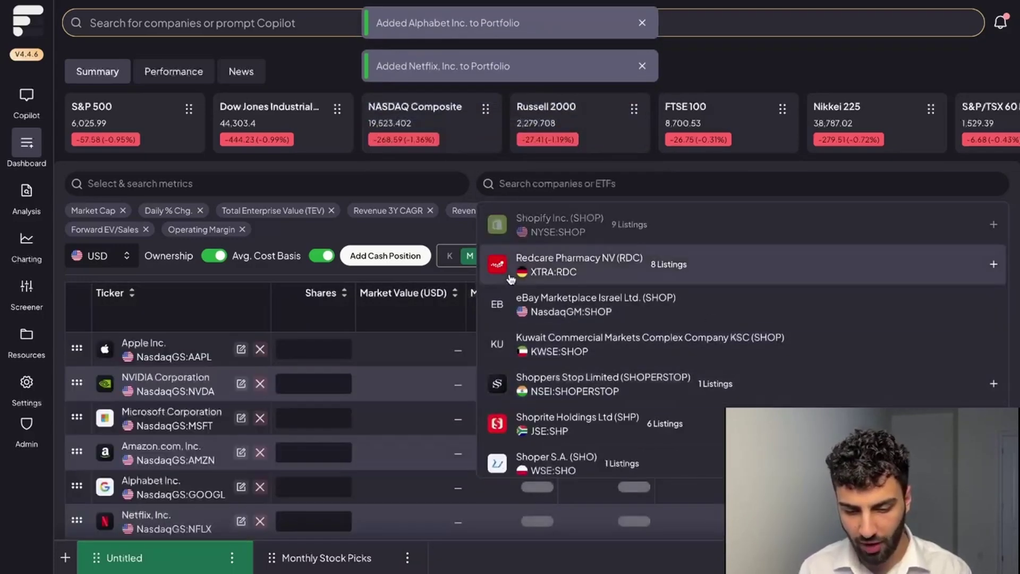
{"action": "type", "text": "sml"}
{"action": "left_click", "coordinate": [667, 229]}
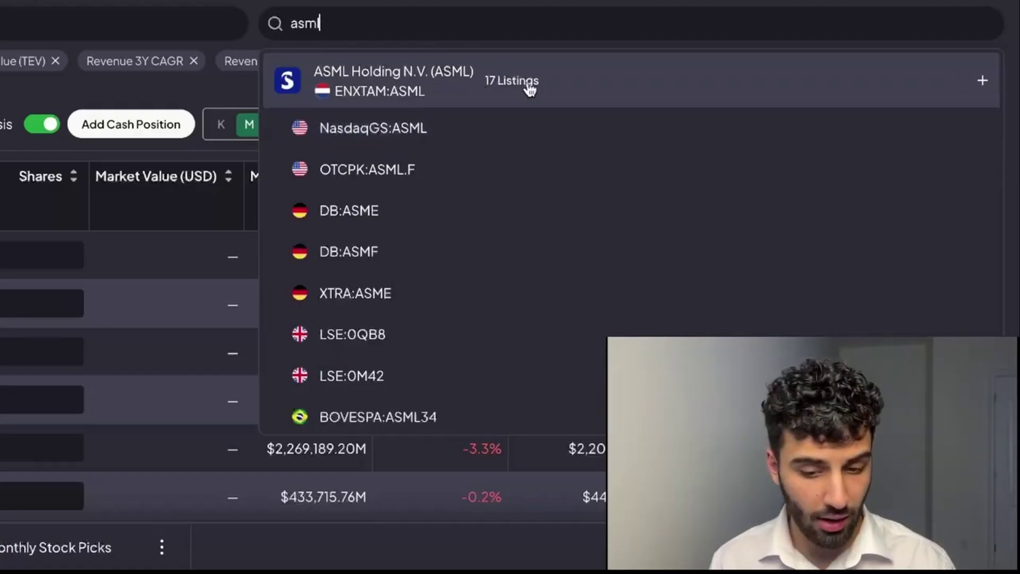
{"action": "left_click", "coordinate": [528, 85]}
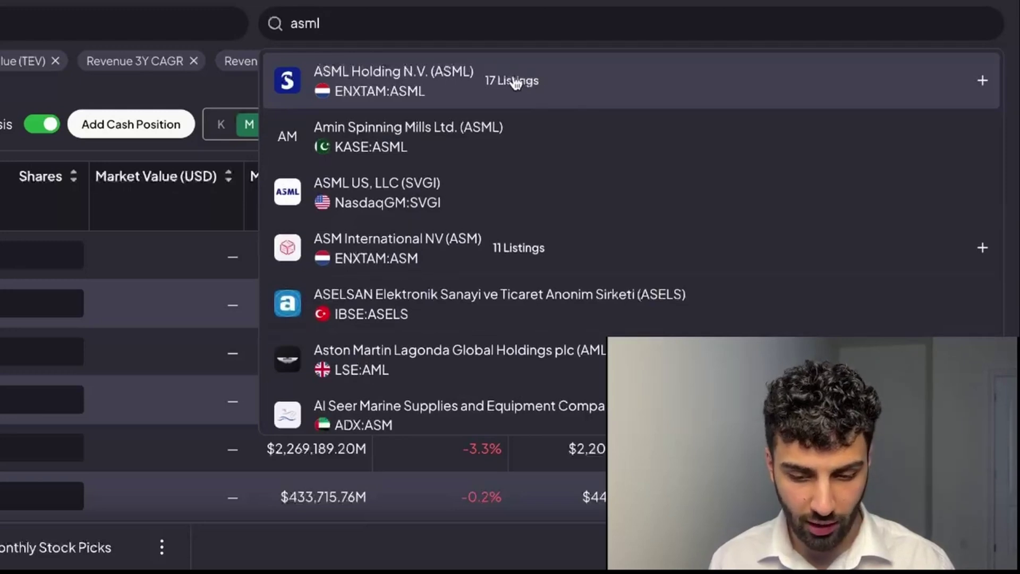
{"action": "left_click", "coordinate": [523, 85]}
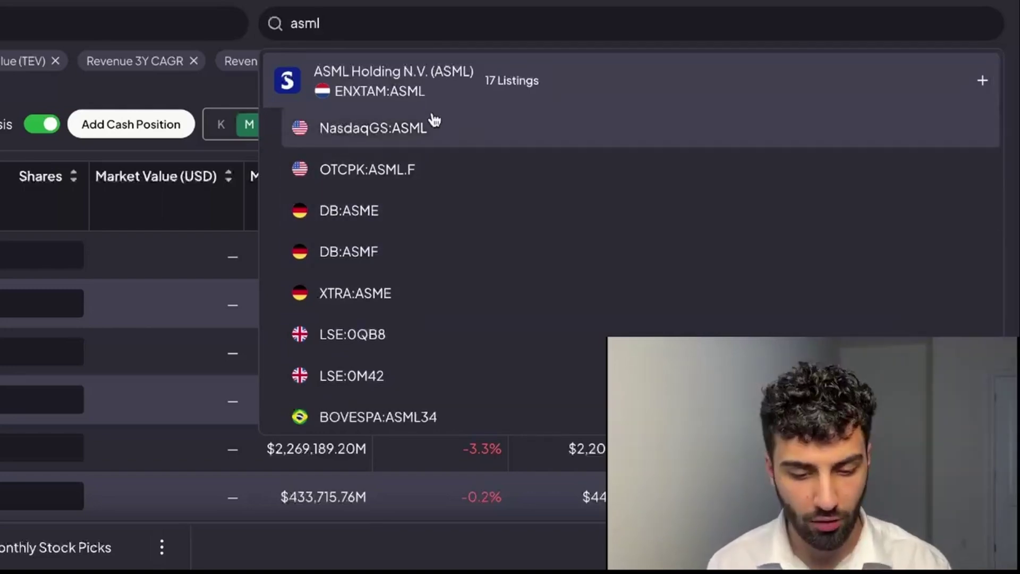
{"action": "left_click", "coordinate": [490, 134]}
{"action": "scroll", "coordinate": [87, 320], "scroll_direction": "down", "scroll_amount": 2}
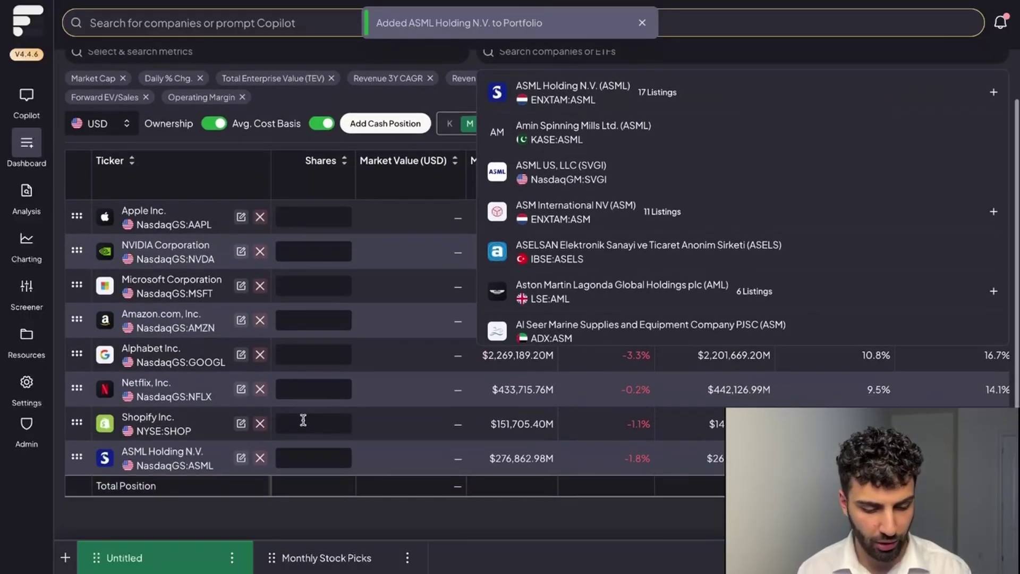
{"action": "scroll", "coordinate": [331, 389], "scroll_direction": "up", "scroll_amount": 3}
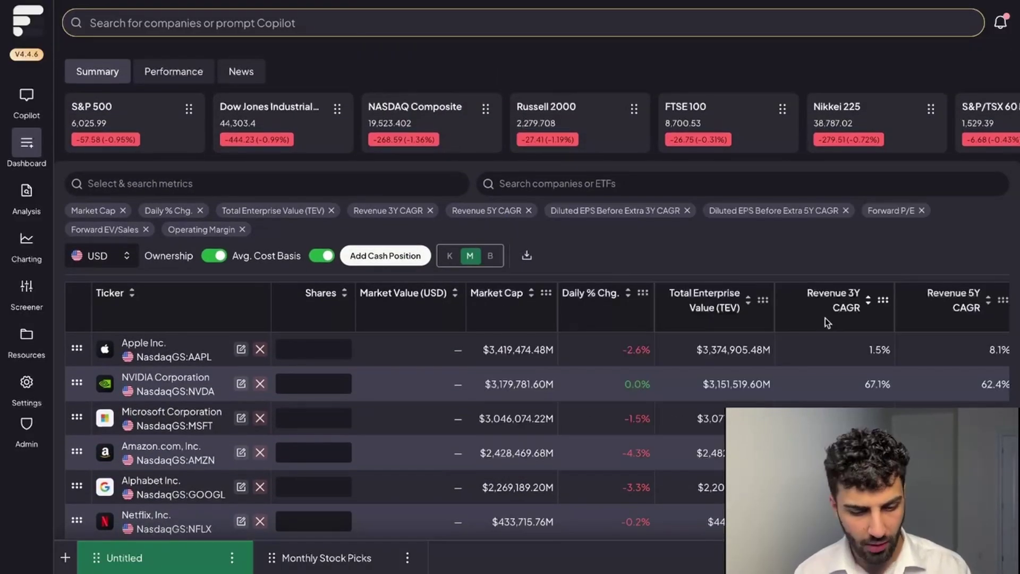
Step: Browse the table's metric columns, noting Apple's 30.2 Forward P/E, and open the metrics list
{"action": "scroll", "coordinate": [825, 317], "scroll_direction": "down", "scroll_amount": 3}
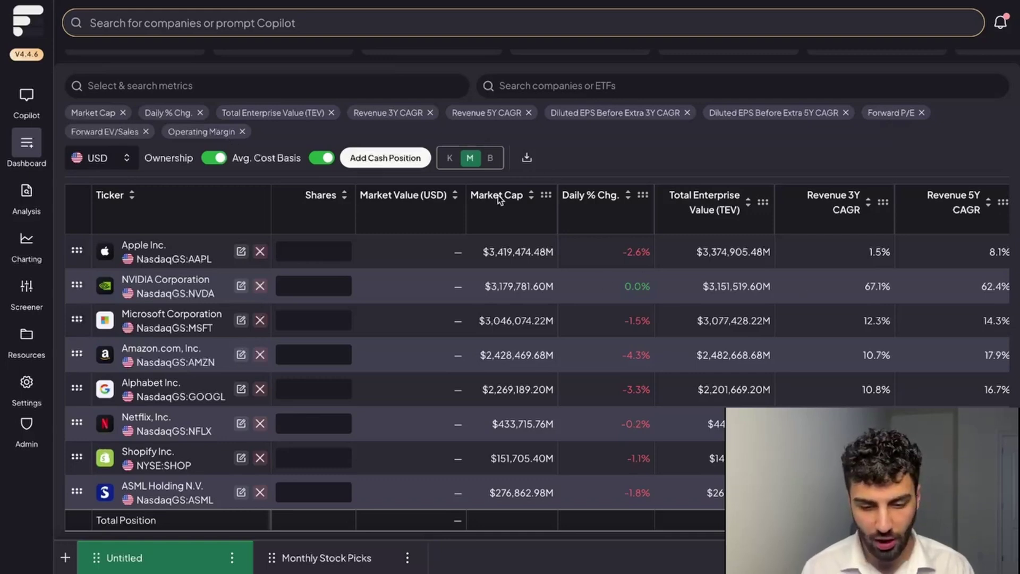
{"action": "scroll", "coordinate": [663, 240], "scroll_direction": "right", "scroll_amount": 10}
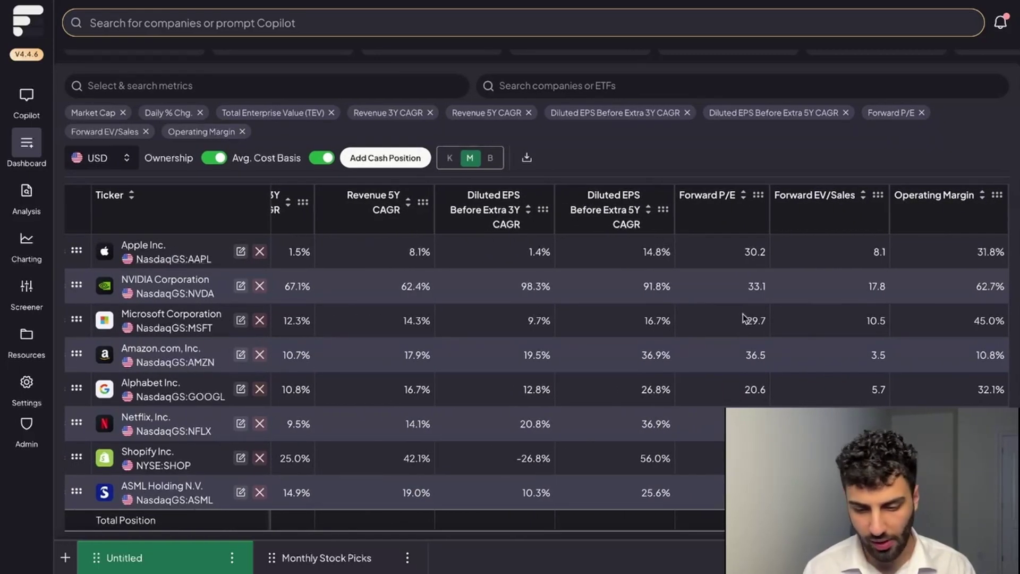
{"action": "double_click", "coordinate": [756, 248]}
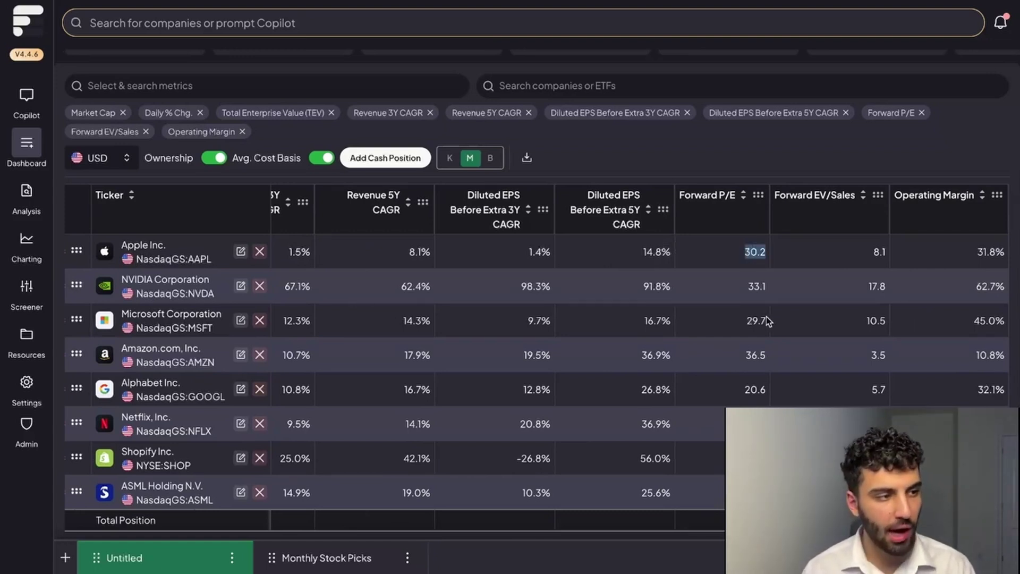
{"action": "scroll", "coordinate": [768, 320], "scroll_direction": "down", "scroll_amount": 1}
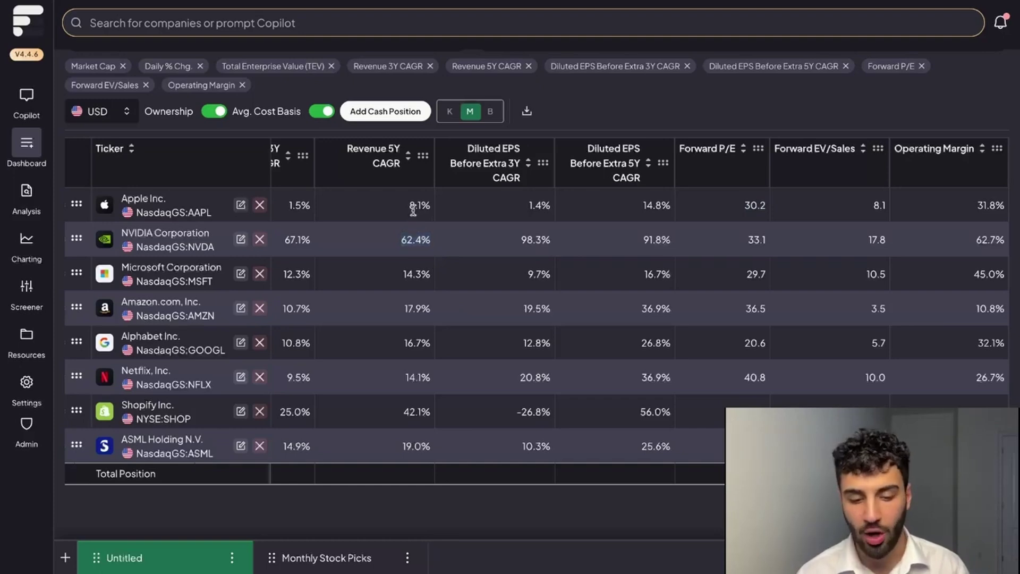
{"action": "scroll", "coordinate": [510, 282], "scroll_direction": "left", "scroll_amount": 10}
{"action": "scroll", "coordinate": [510, 280], "scroll_direction": "up", "scroll_amount": 2}
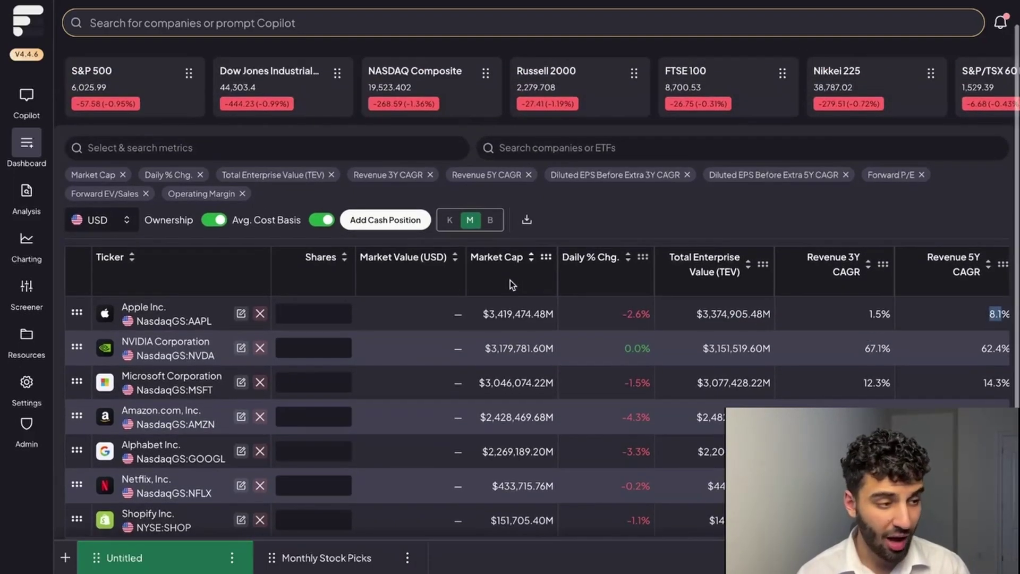
{"action": "left_click", "coordinate": [268, 145]}
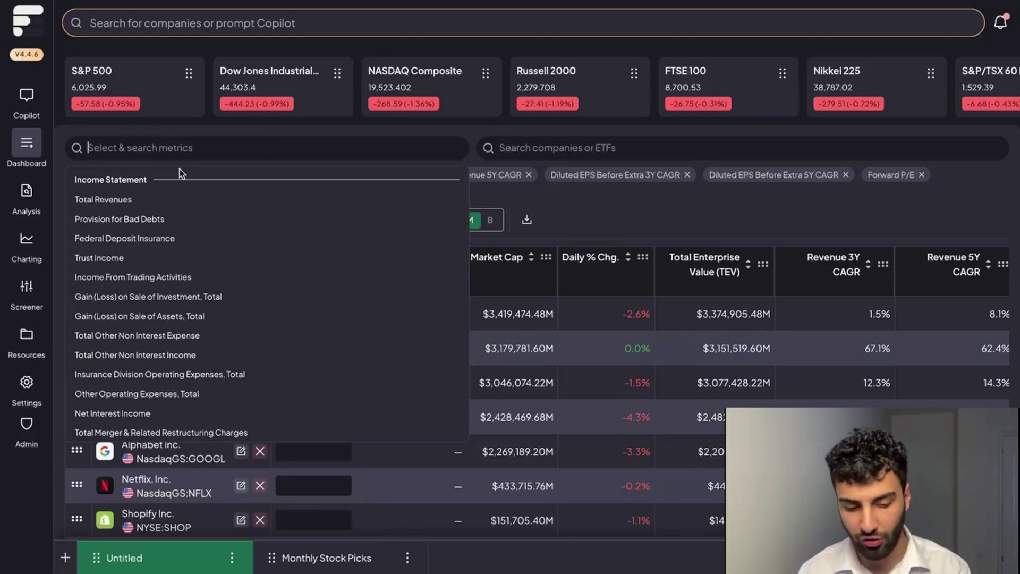
Step: Search 'forward revenue growth' and add the Revenue Forward 1Y CAGR column, showing Apple at 4.7%
{"action": "type", "text": "forward"}
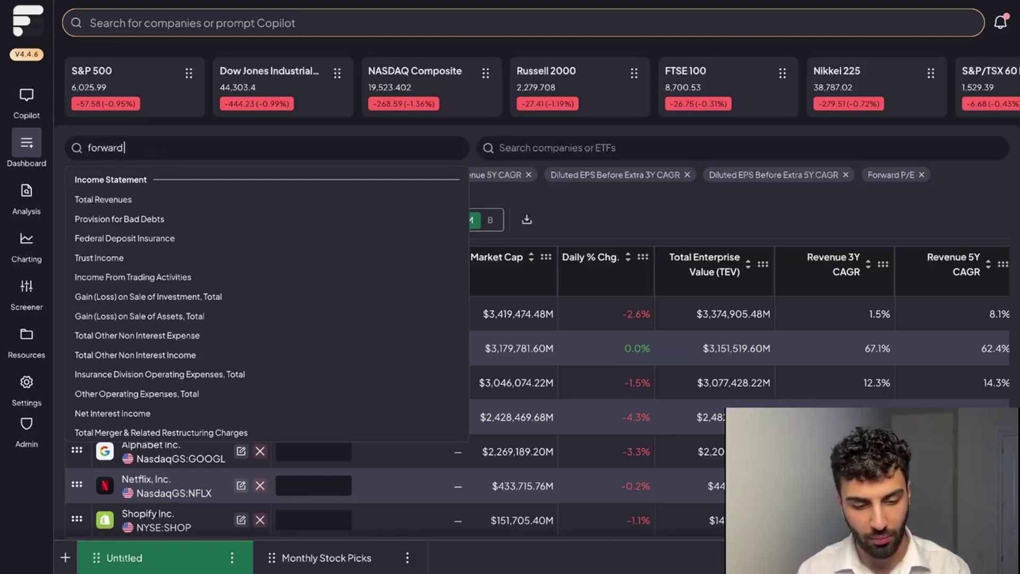
{"action": "type", "text": " revenue growth"}
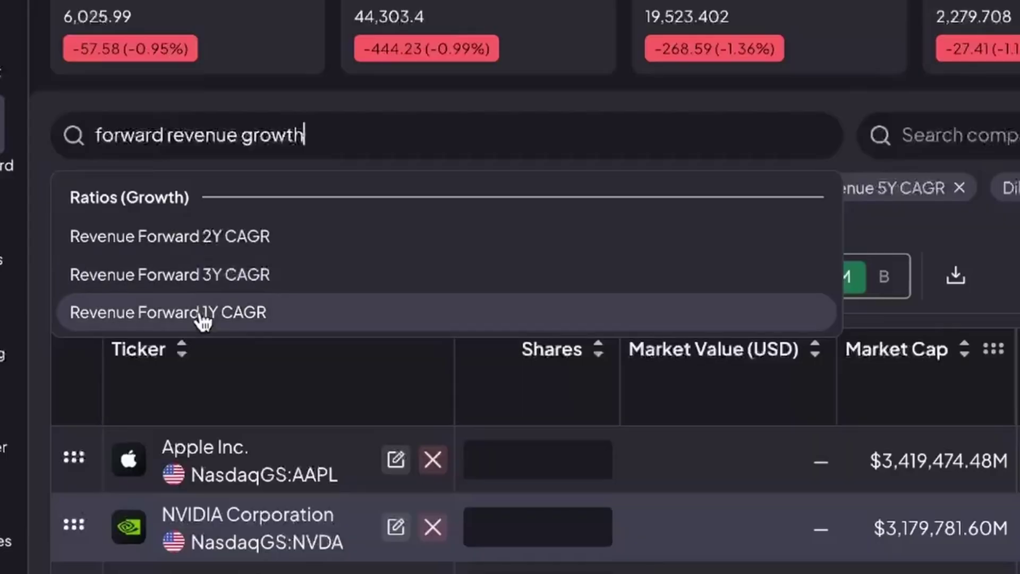
{"action": "left_click", "coordinate": [223, 333]}
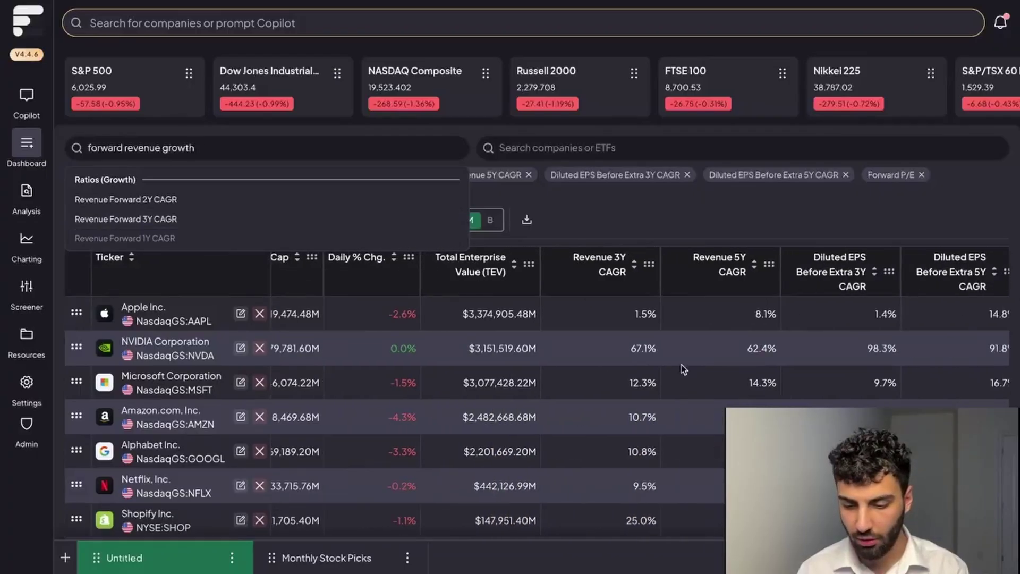
{"action": "left_click", "coordinate": [896, 217]}
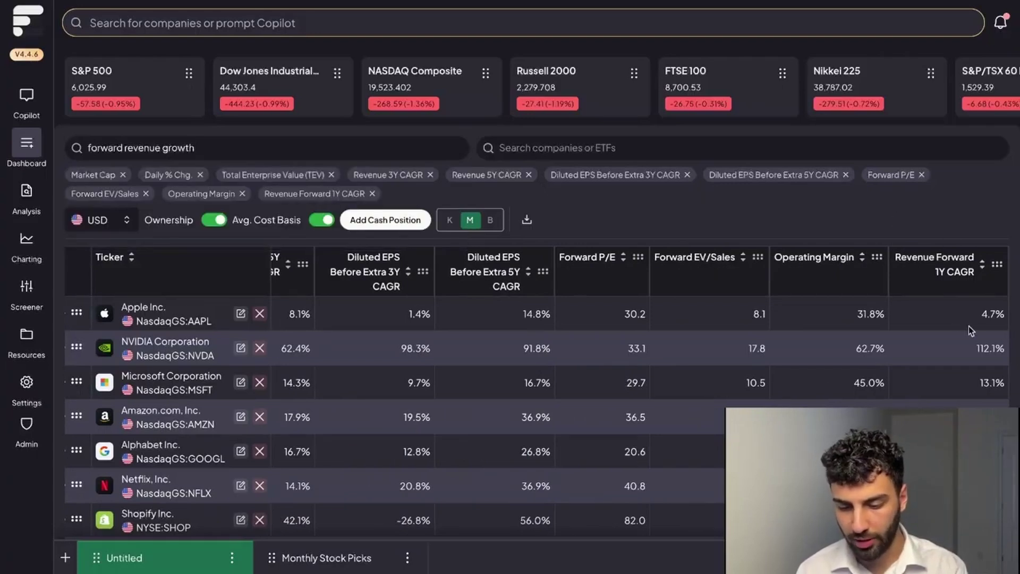
{"action": "scroll", "coordinate": [981, 298], "scroll_direction": "down", "scroll_amount": 1}
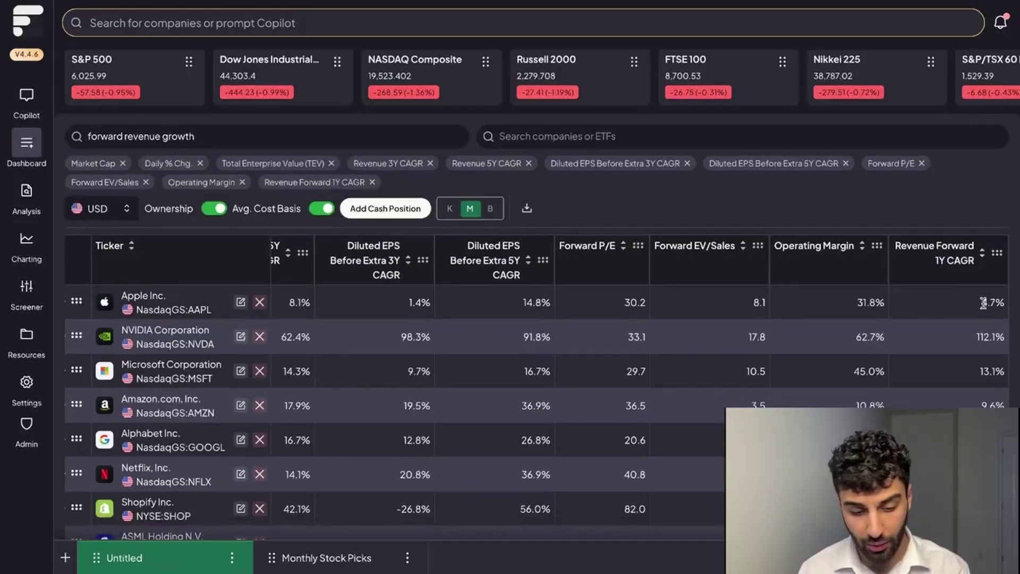
{"action": "mouse_move", "coordinate": [997, 303]}
{"action": "left_mouse_down"}
{"action": "mouse_move", "coordinate": [982, 299]}
{"action": "mouse_move", "coordinate": [1006, 303]}
{"action": "left_mouse_up"}
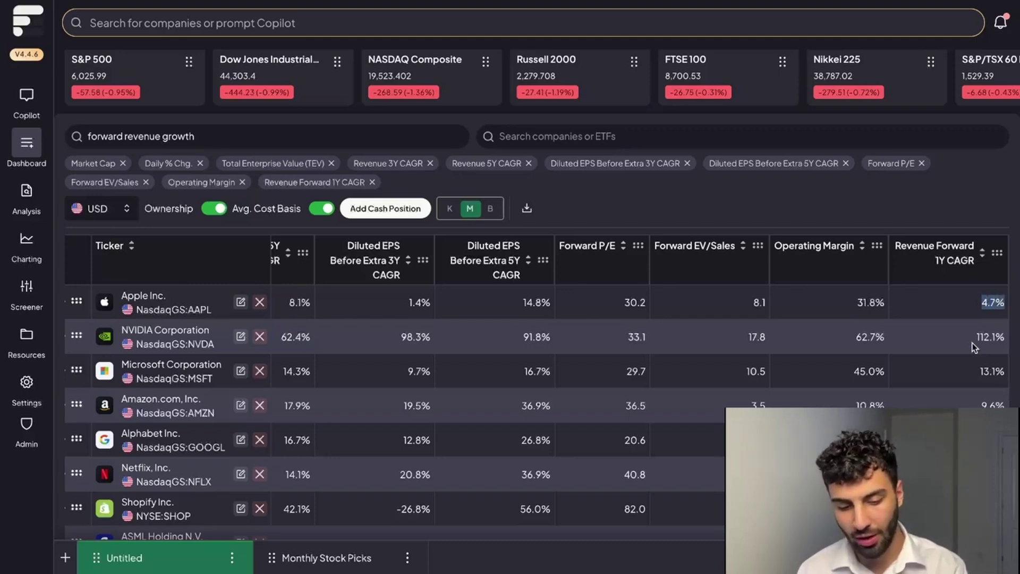
Step: Move Revenue Forward 1Y CAGR left and remove Total Enterprise Value, Revenue 3Y and 5Y CAGR
{"action": "left_click_drag", "start_coordinate": [977, 337], "coordinate": [1006, 338]}
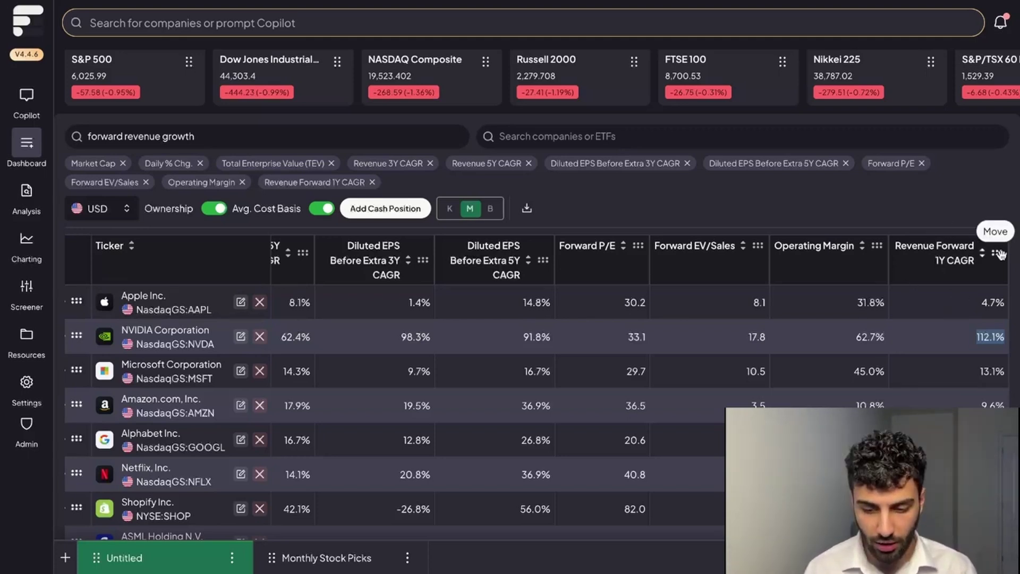
{"action": "left_click_drag", "start_coordinate": [1001, 254], "coordinate": [740, 293]}
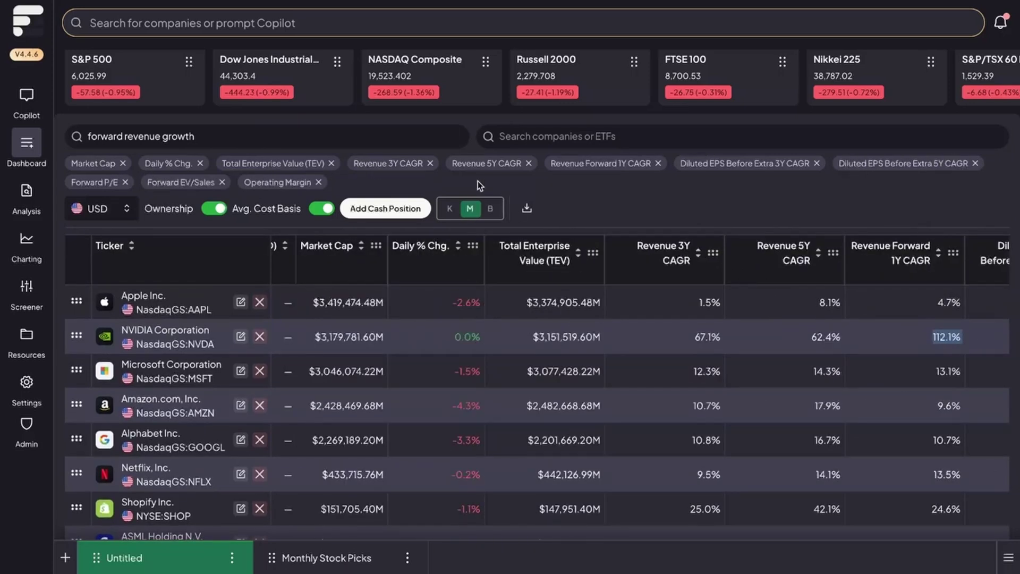
{"action": "left_click", "coordinate": [333, 164]}
{"action": "left_click", "coordinate": [301, 164]}
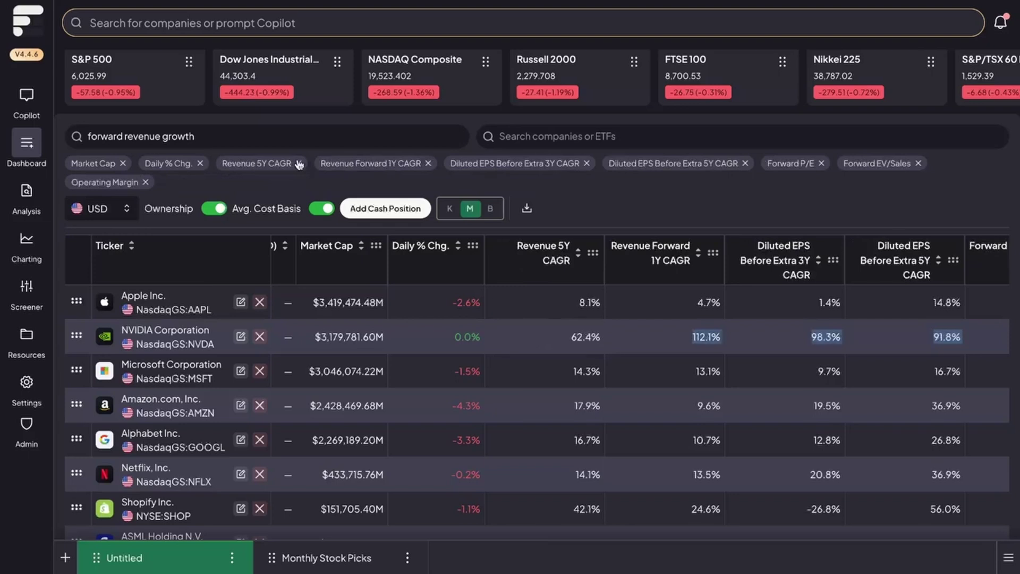
{"action": "left_click", "coordinate": [301, 163]}
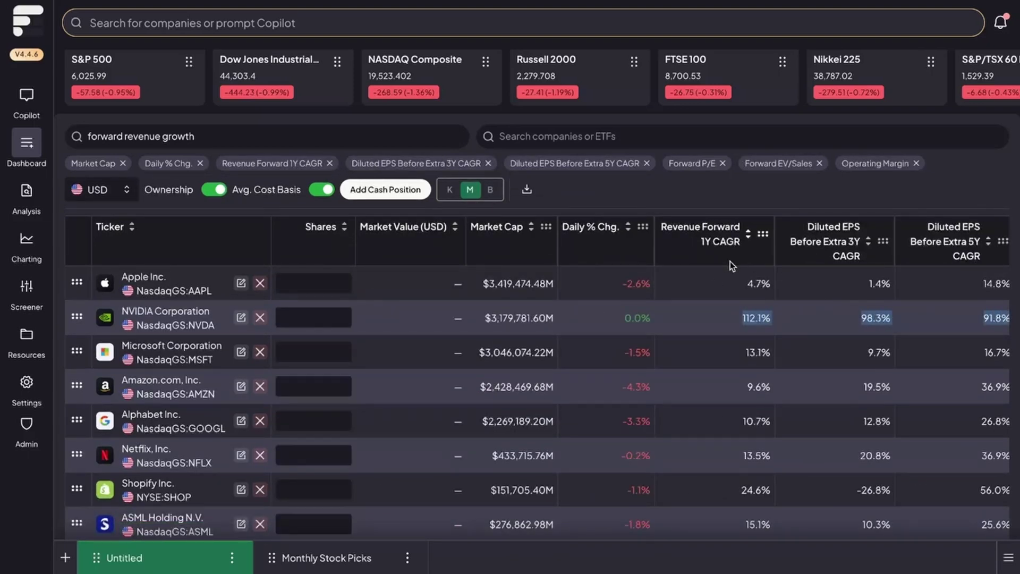
Step: Enter share counts 12, 20, 5, 12, 15, 2.3, 21.85 and 2.71 for the eight holdings
{"action": "left_click", "coordinate": [318, 263]}
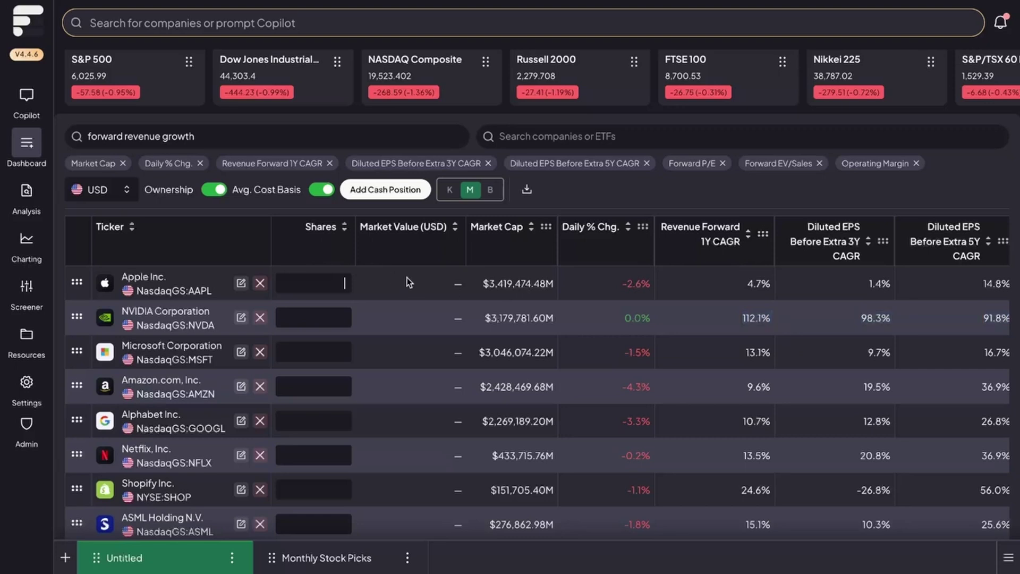
{"action": "left_click", "coordinate": [315, 277]}
{"action": "type", "text": "12"}
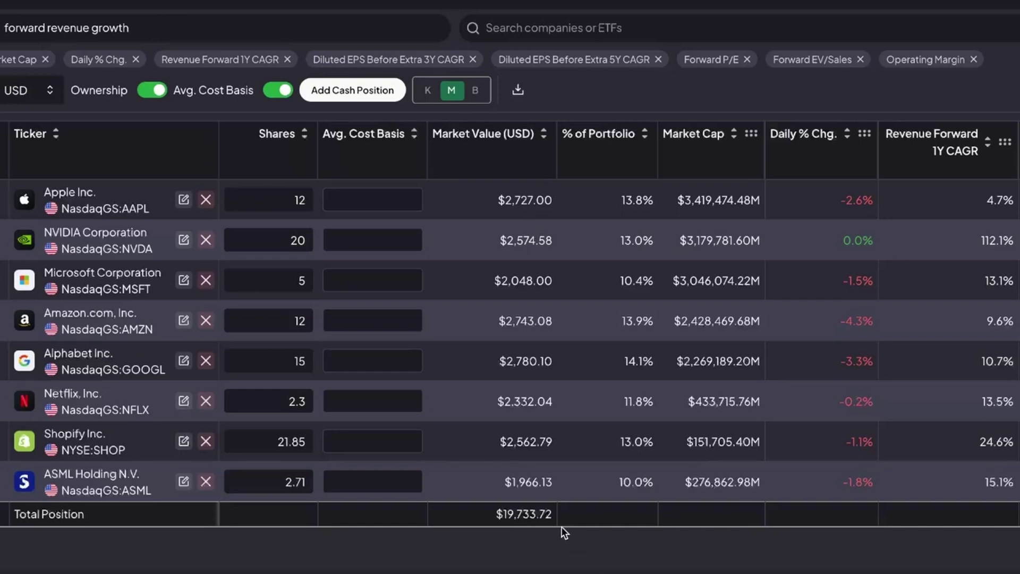
{"action": "left_click_drag", "start_coordinate": [495, 515], "coordinate": [545, 517]}
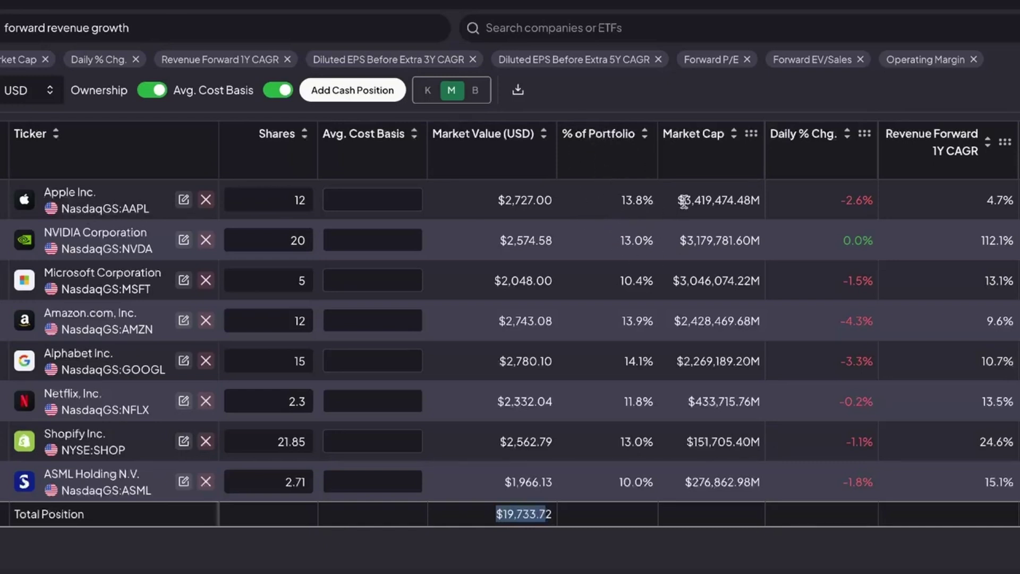
{"action": "left_click_drag", "start_coordinate": [626, 200], "coordinate": [659, 200]}
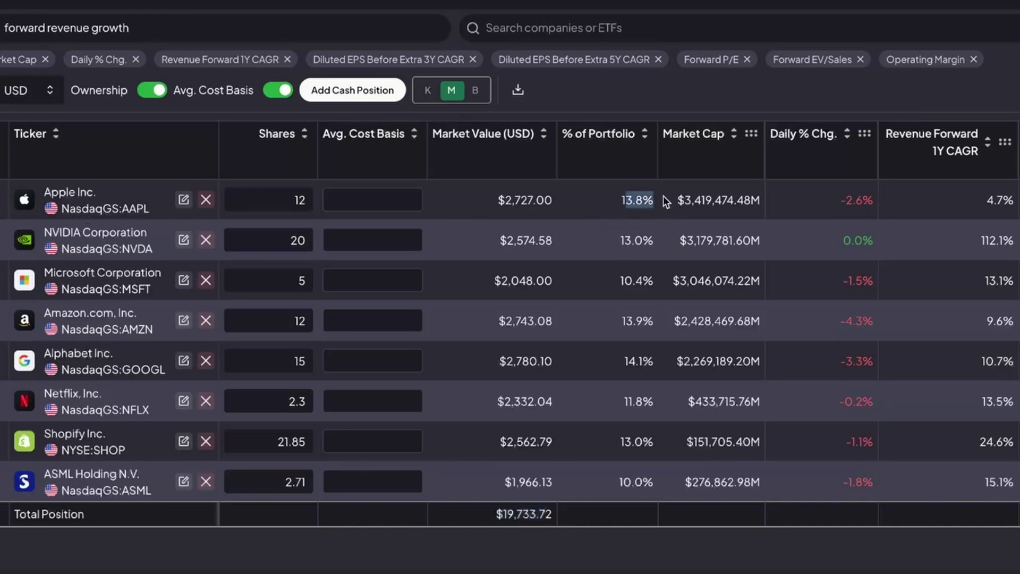
{"action": "double_click", "coordinate": [656, 288]}
{"action": "double_click", "coordinate": [636, 362]}
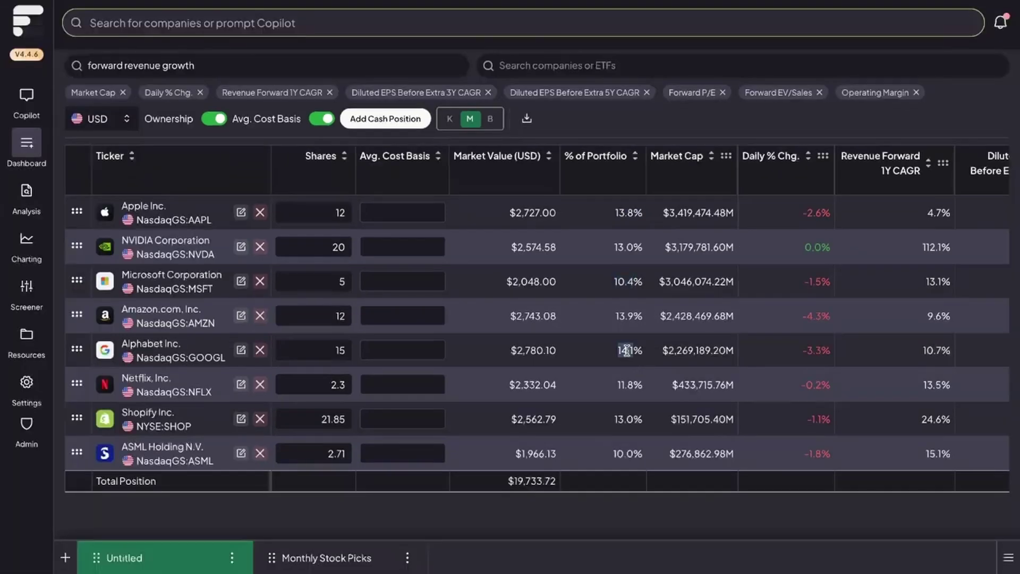
Step: Fill in the average cost basis for all eight holdings, starting with Apple
{"action": "scroll", "coordinate": [664, 388], "scroll_direction": "down", "scroll_amount": 2}
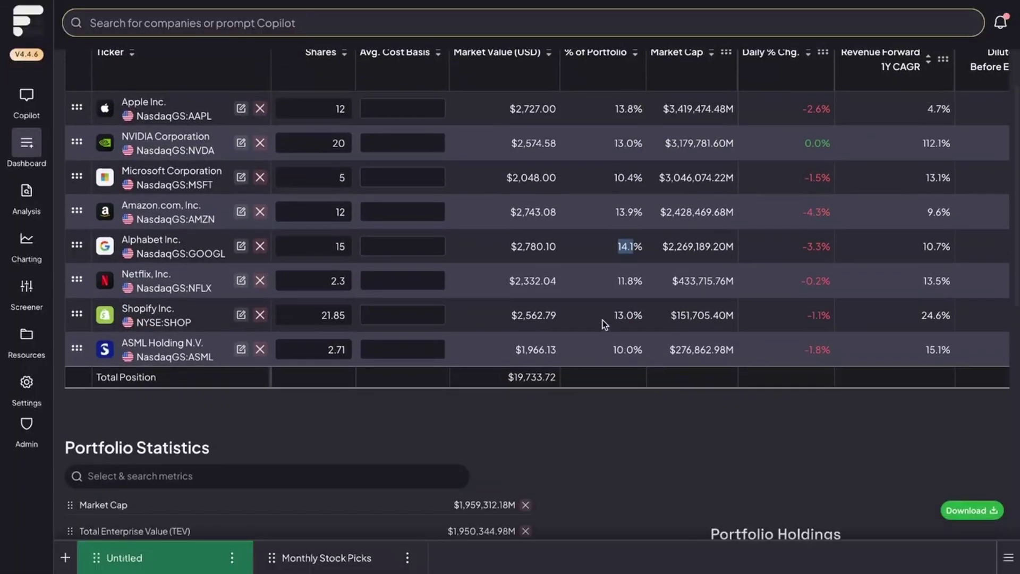
{"action": "scroll", "coordinate": [603, 320], "scroll_direction": "up", "scroll_amount": 1}
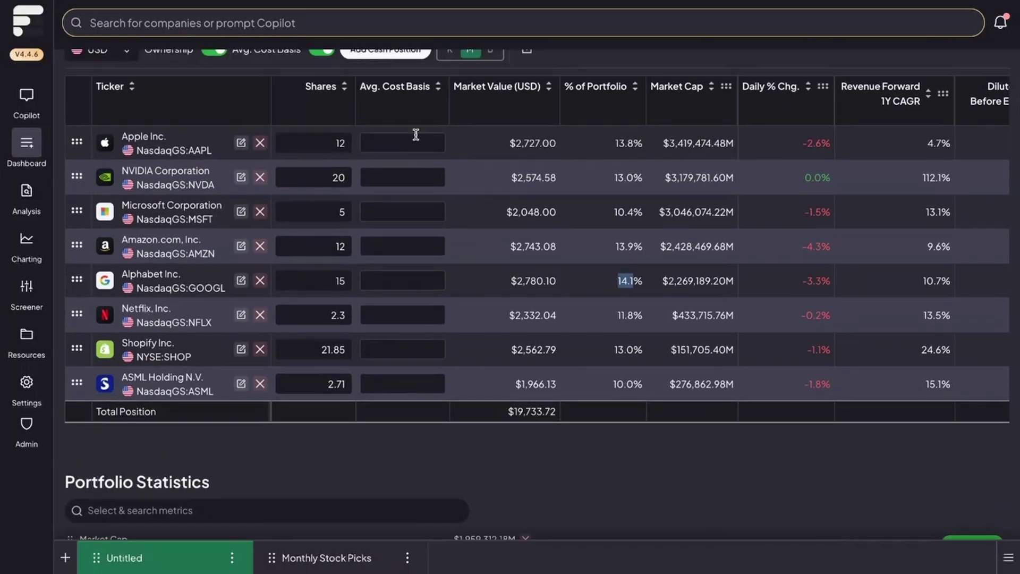
{"action": "left_click", "coordinate": [417, 135]}
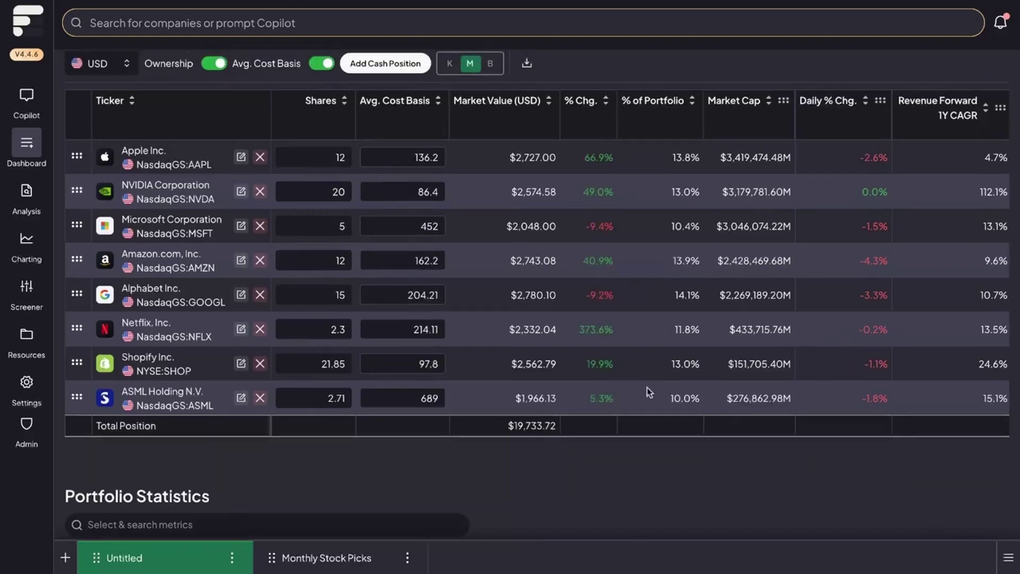
{"action": "scroll", "coordinate": [651, 392], "scroll_direction": "up", "scroll_amount": 1}
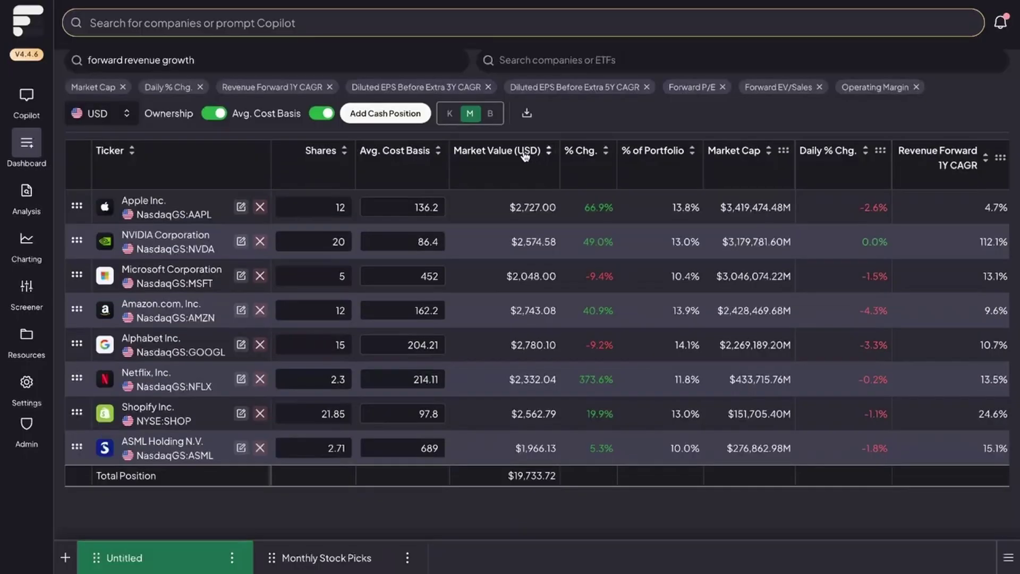
Step: Sort the holdings by market value in both directions, comparing Alphabet and ASML
{"action": "left_click", "coordinate": [704, 39]}
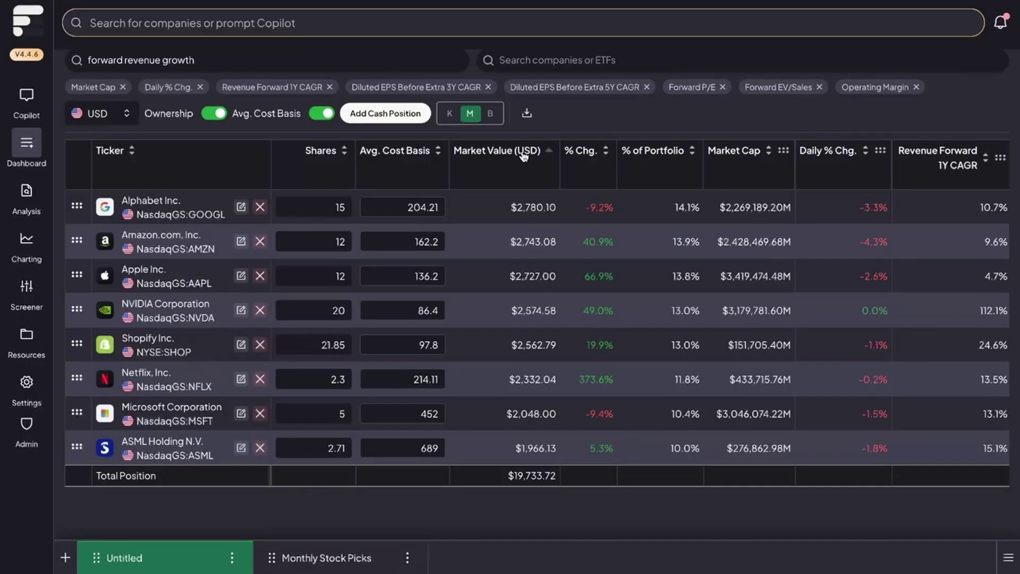
{"action": "left_click_drag", "start_coordinate": [511, 206], "coordinate": [550, 208]}
{"action": "left_click", "coordinate": [521, 161]}
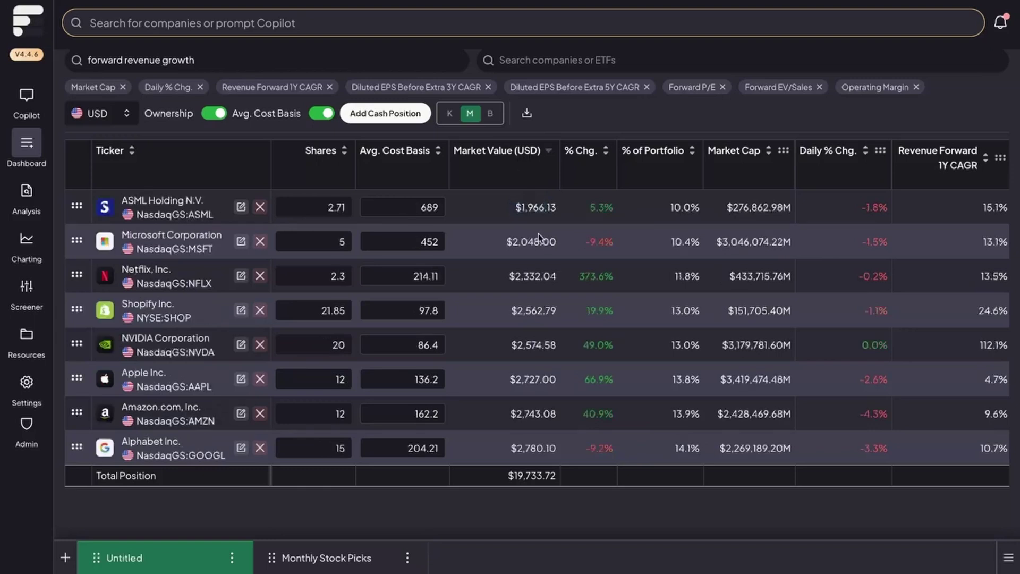
{"action": "left_click_drag", "start_coordinate": [515, 208], "coordinate": [528, 207]}
Step: Sort by % Chg., then by % of Portfolio so Alphabet's 14.1% is on top
{"action": "left_click", "coordinate": [598, 162]}
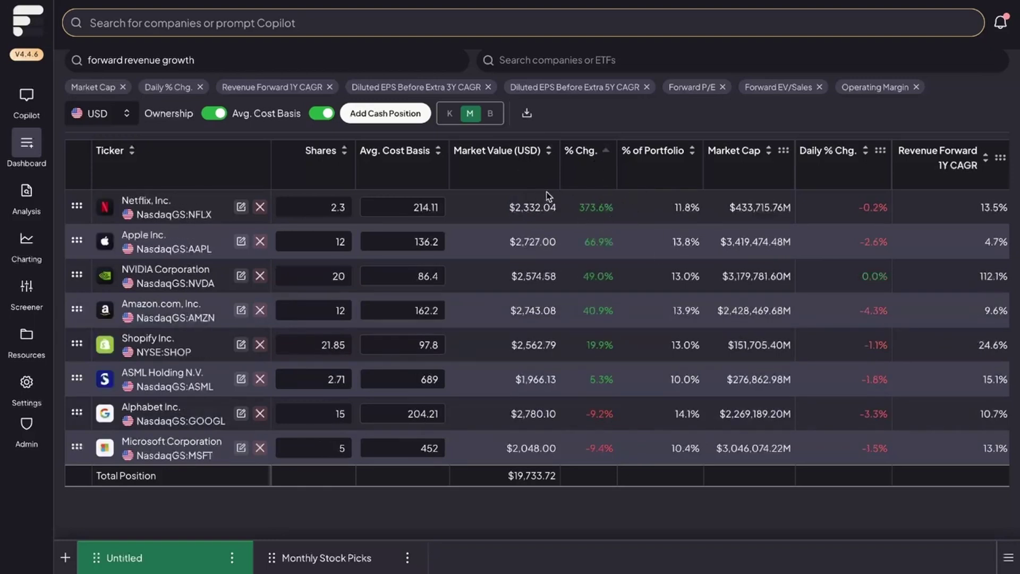
{"action": "left_click", "coordinate": [667, 159]}
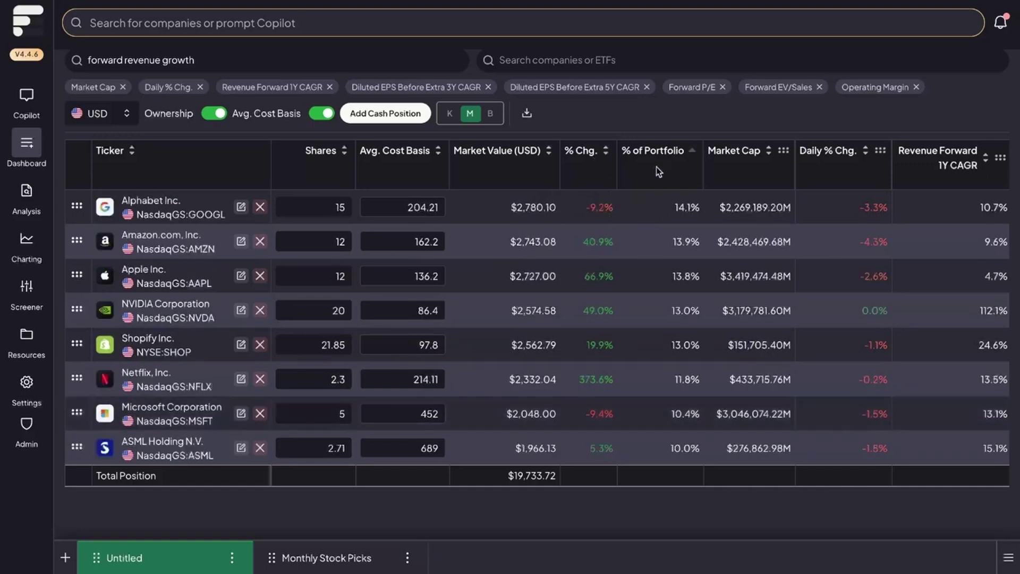
{"action": "double_click", "coordinate": [684, 207]}
{"action": "scroll", "coordinate": [679, 444], "scroll_direction": "right", "scroll_amount": 5}
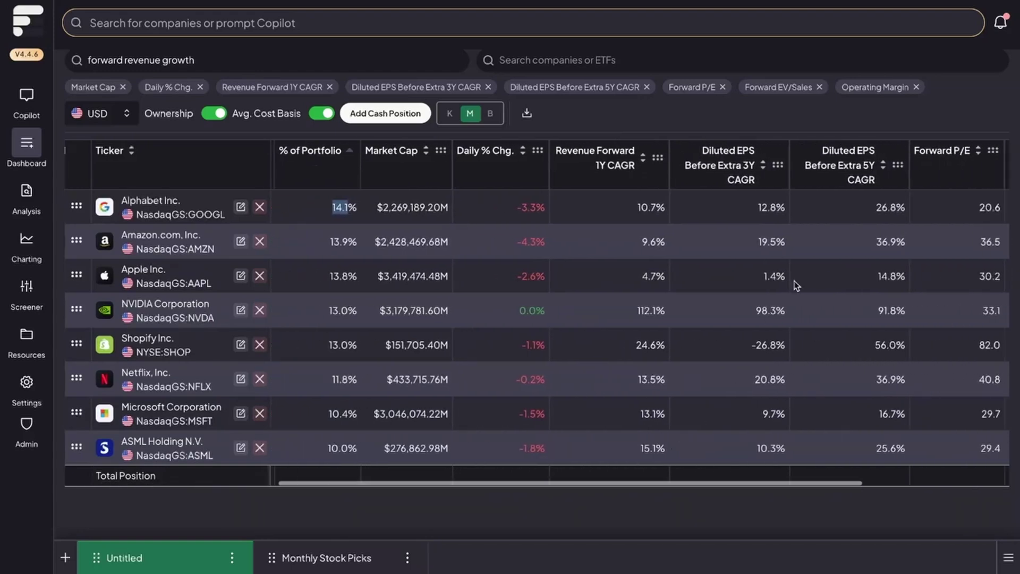
{"action": "scroll", "coordinate": [797, 285], "scroll_direction": "right", "scroll_amount": 2}
{"action": "scroll", "coordinate": [799, 206], "scroll_direction": "right", "scroll_amount": 4}
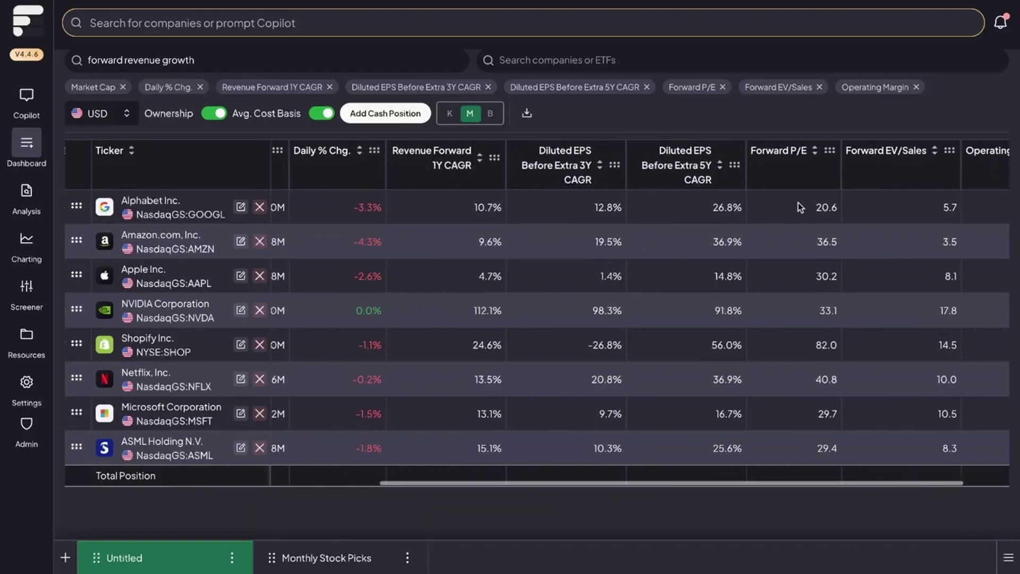
{"action": "scroll", "coordinate": [782, 274], "scroll_direction": "left", "scroll_amount": 10}
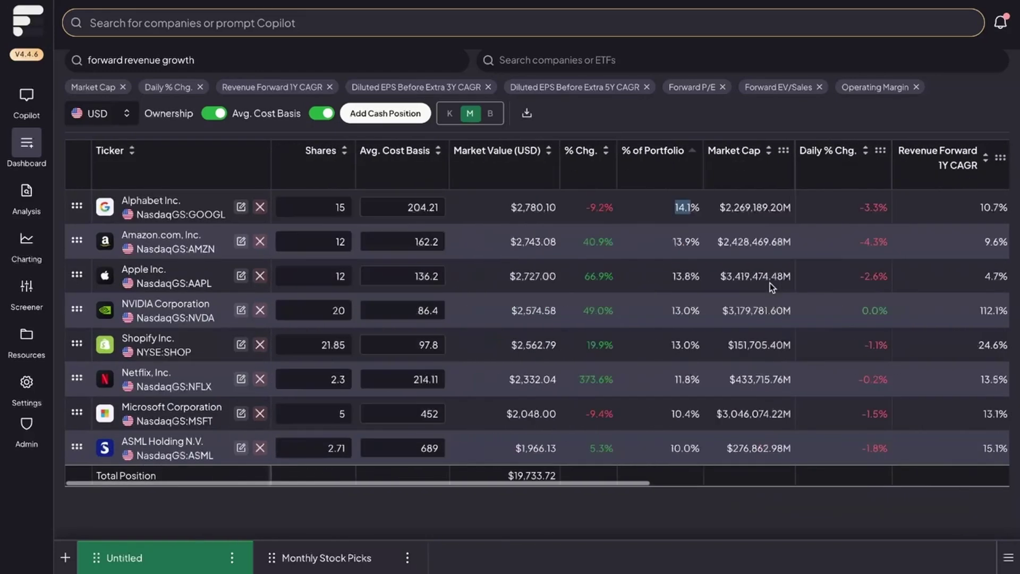
{"action": "scroll", "coordinate": [691, 297], "scroll_direction": "up", "scroll_amount": 1}
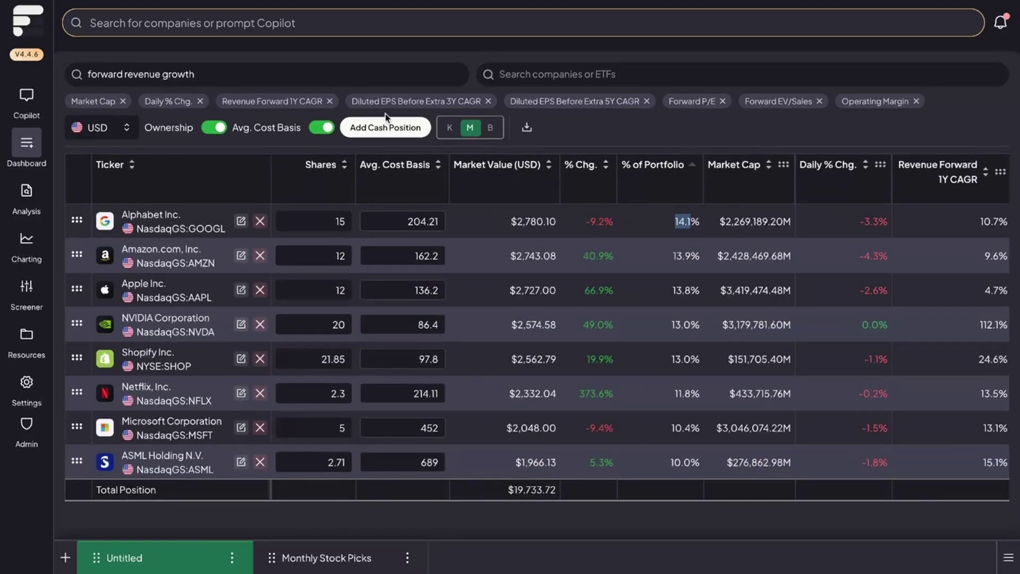
Step: Toggle the Ownership and Avg. Cost Basis columns off and back on to compare views
{"action": "left_click", "coordinate": [211, 130]}
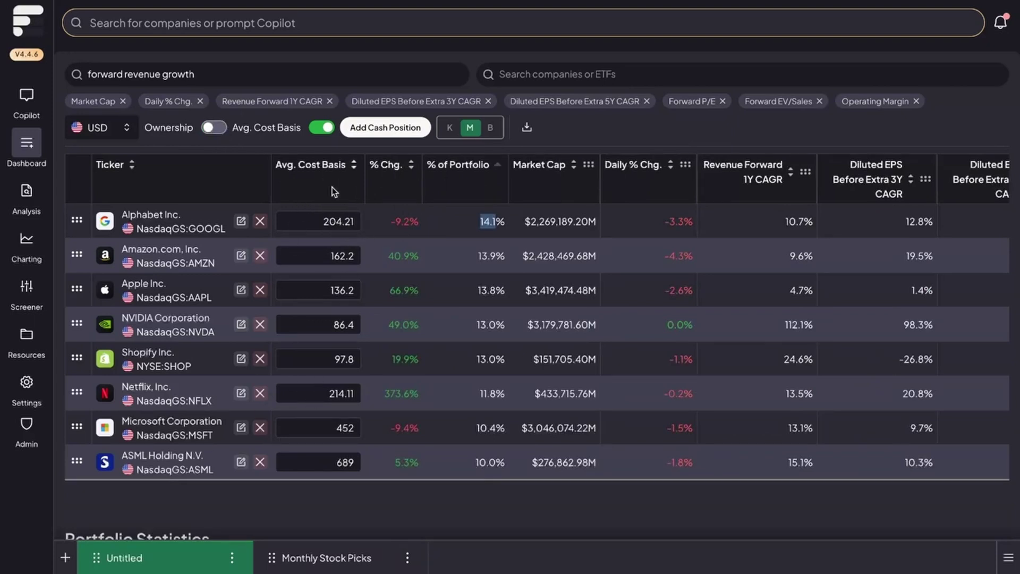
{"action": "left_click", "coordinate": [323, 127]}
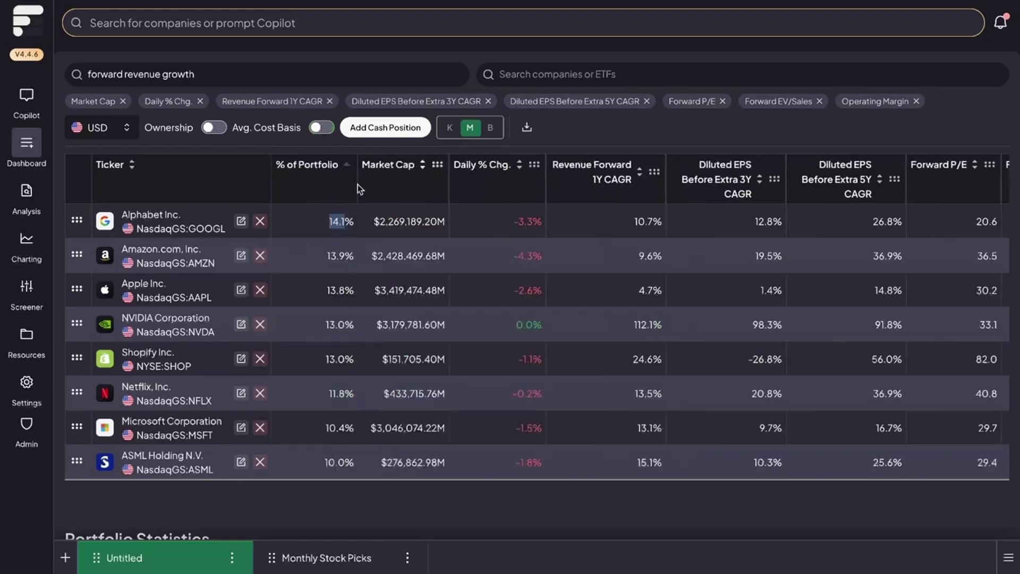
{"action": "left_click", "coordinate": [353, 222]}
{"action": "left_click", "coordinate": [215, 128]}
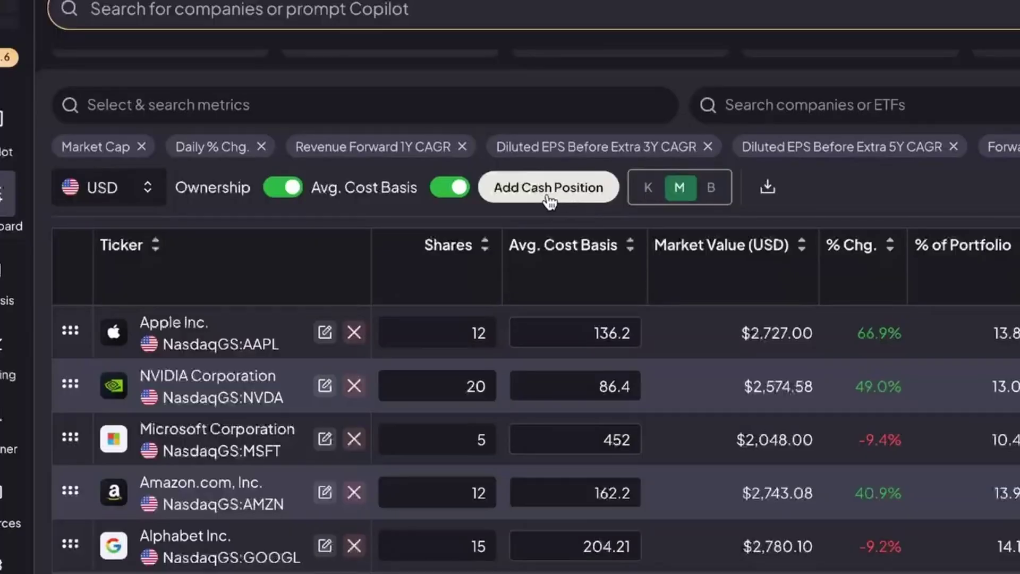
Step: Add a cash position of 5,000 in CAD to the portfolio
{"action": "left_click", "coordinate": [412, 138]}
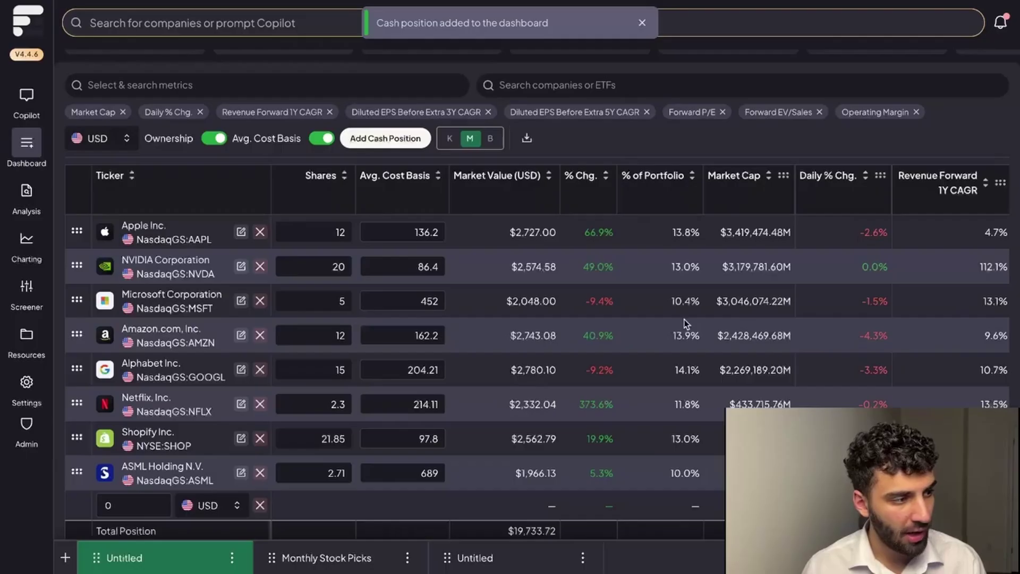
{"action": "scroll", "coordinate": [463, 572], "scroll_direction": "down", "scroll_amount": 3}
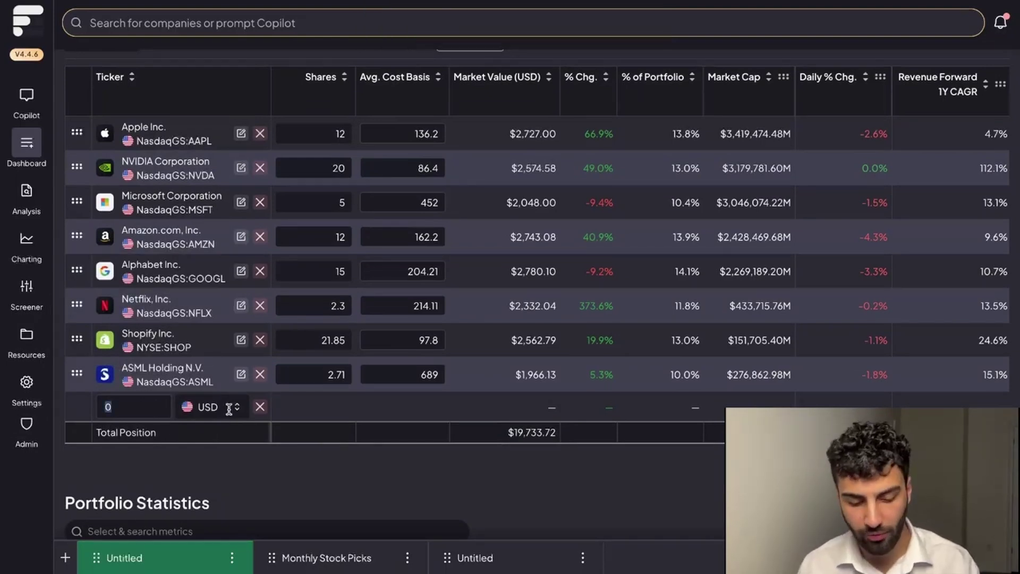
{"action": "type", "text": "2"}
{"action": "key", "text": "BackSpace"}
{"action": "type", "text": "5000"}
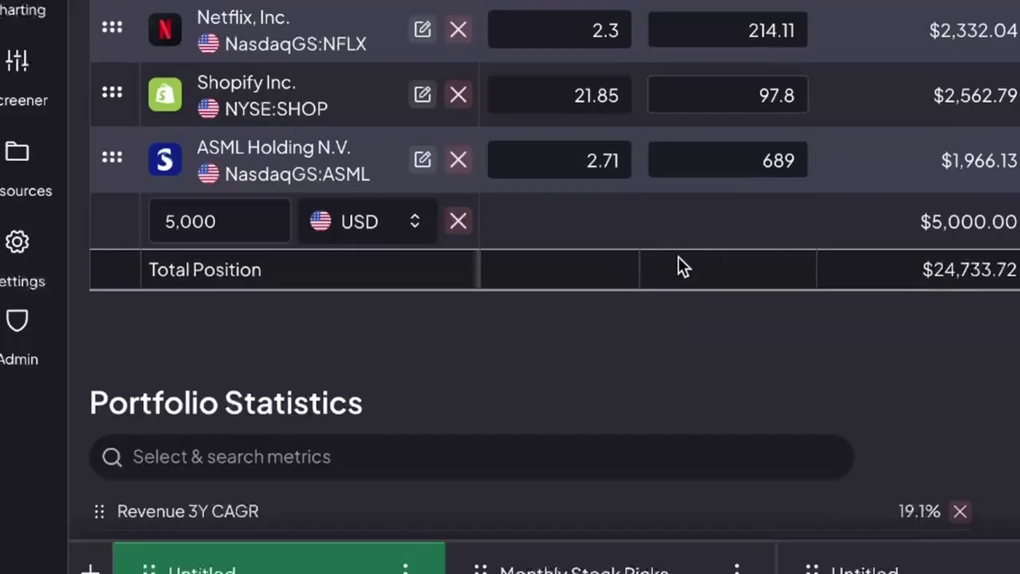
{"action": "left_click", "coordinate": [376, 215]}
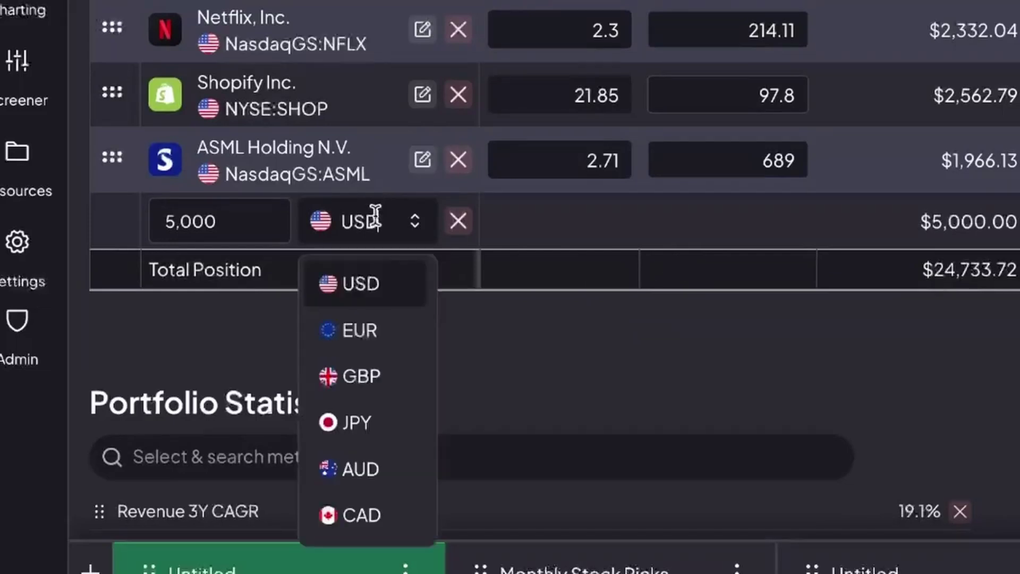
{"action": "scroll", "coordinate": [376, 367], "scroll_direction": "down", "scroll_amount": 5}
{"action": "scroll", "coordinate": [375, 372], "scroll_direction": "up", "scroll_amount": 5}
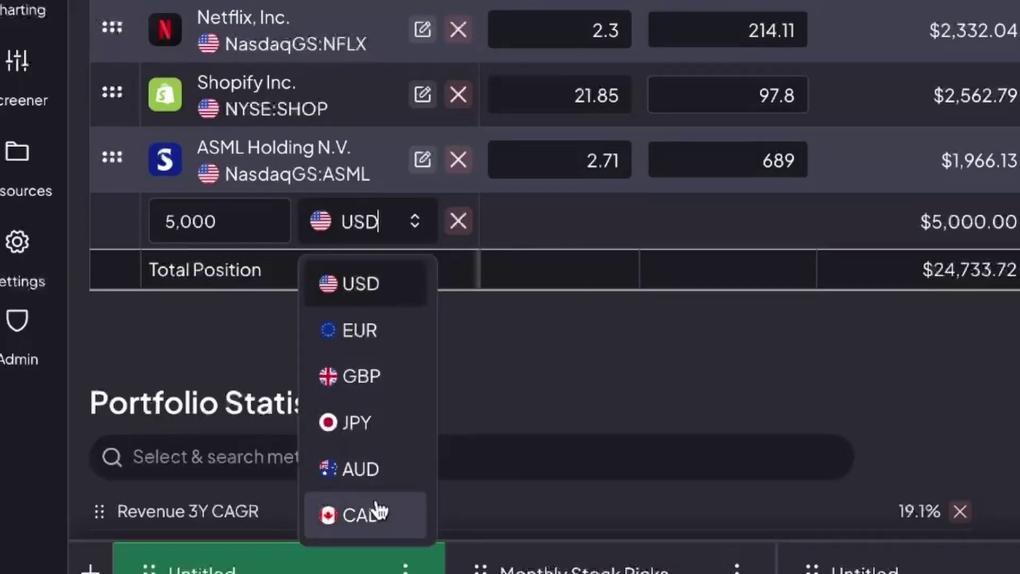
{"action": "left_click", "coordinate": [378, 511]}
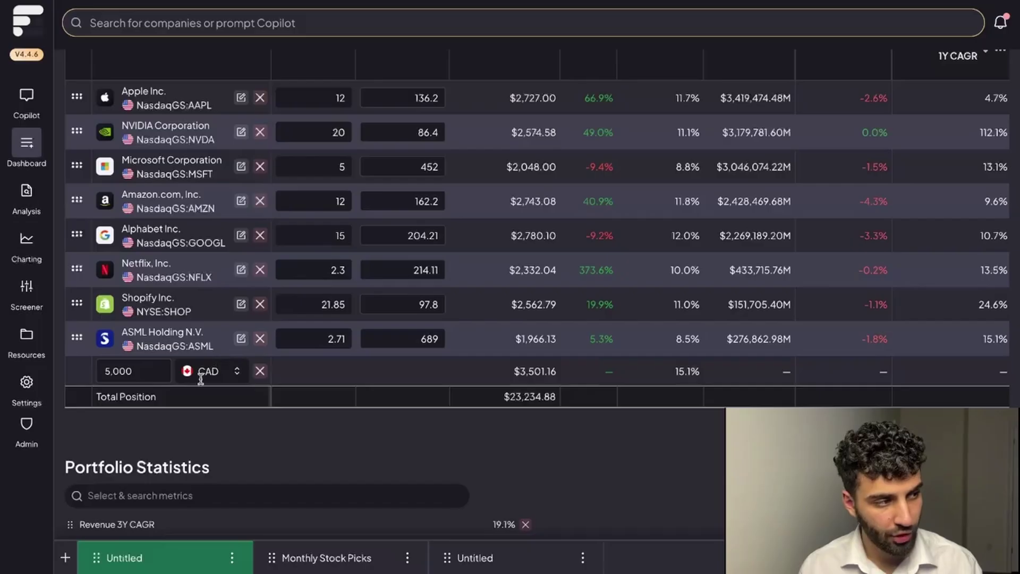
Step: Check the 5,000 CAD cash worth $3,501.16 and the $23,234.88 total position
{"action": "left_click", "coordinate": [233, 222]}
{"action": "double_click", "coordinate": [140, 371]}
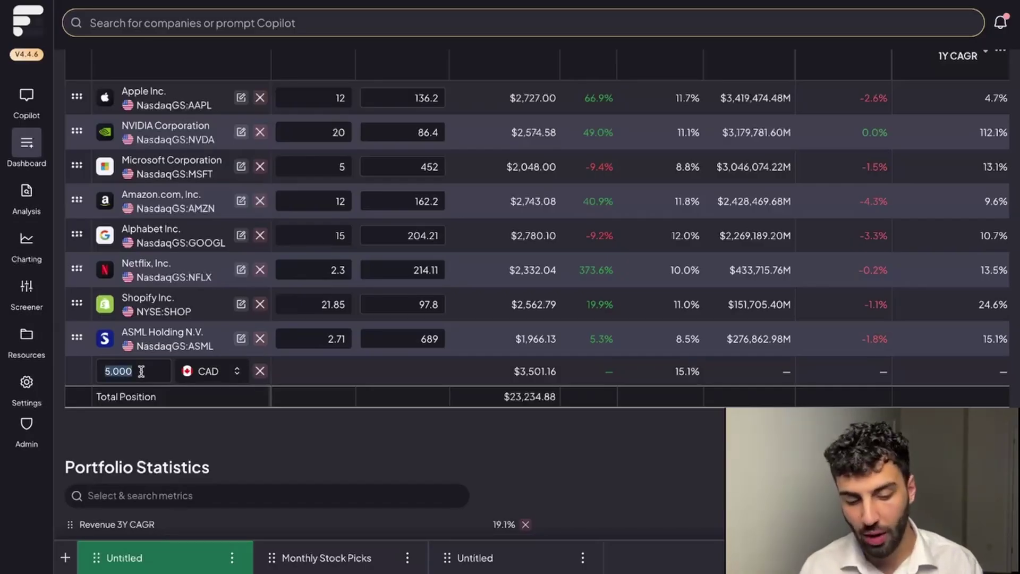
{"action": "scroll", "coordinate": [637, 357], "scroll_direction": "down", "scroll_amount": 1}
{"action": "left_click_drag", "start_coordinate": [513, 353], "coordinate": [508, 376]}
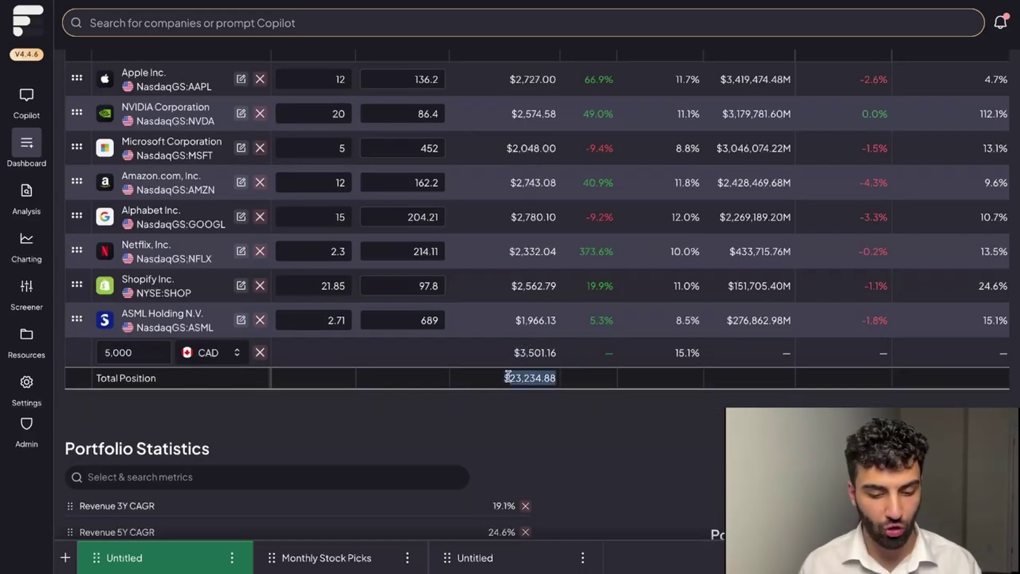
{"action": "scroll", "coordinate": [537, 382], "scroll_direction": "up", "scroll_amount": 3}
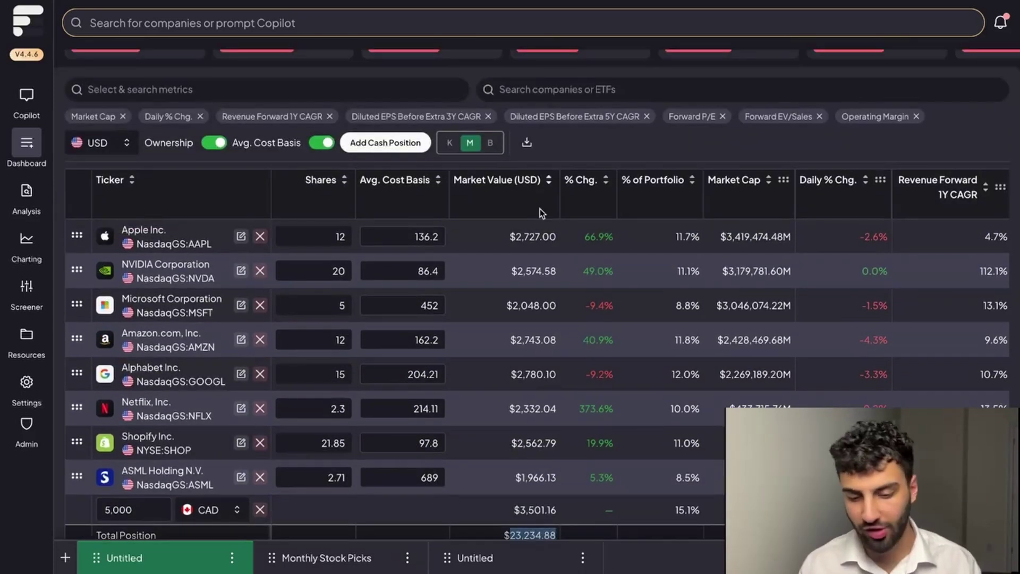
Step: Show the whole portfolio in Canadian dollars and check the total position value
{"action": "left_click", "coordinate": [88, 134]}
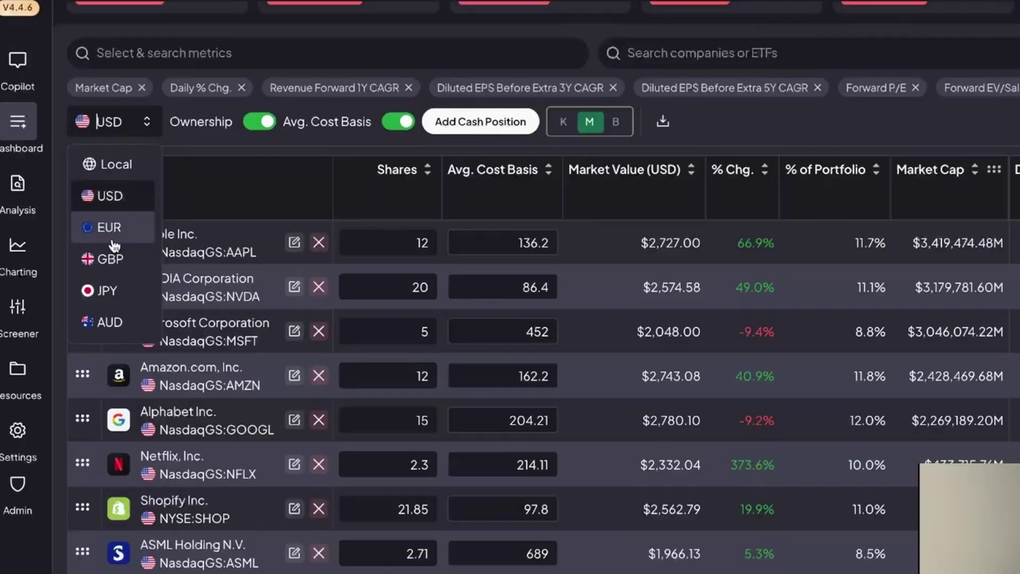
{"action": "scroll", "coordinate": [94, 271], "scroll_direction": "down", "scroll_amount": 2}
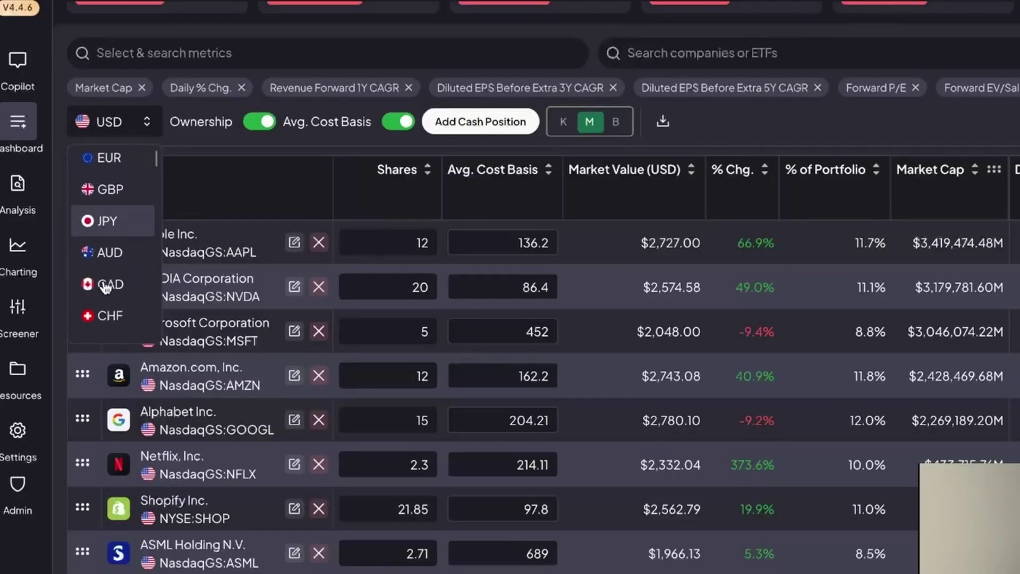
{"action": "scroll", "coordinate": [107, 282], "scroll_direction": "down", "scroll_amount": 1}
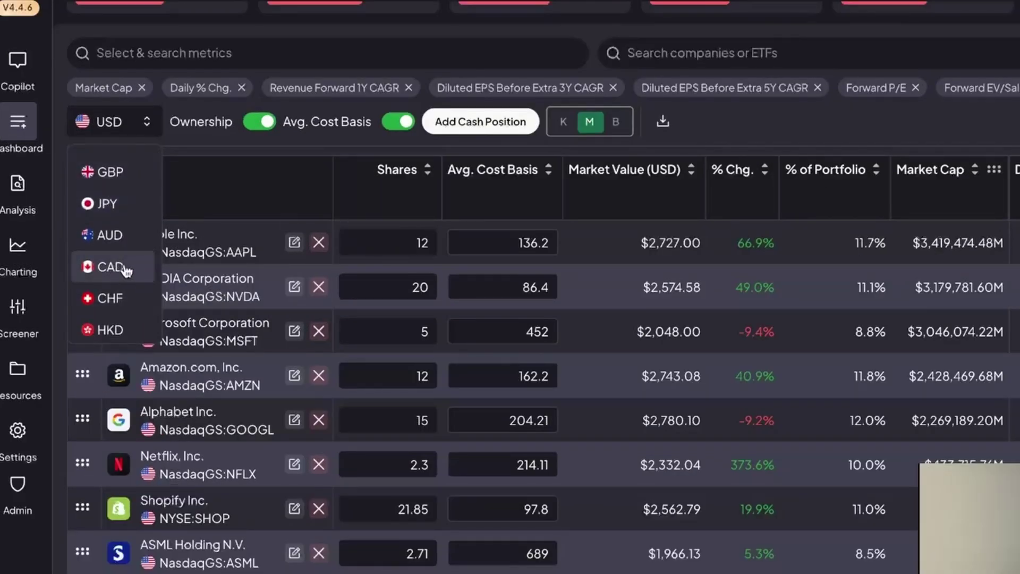
{"action": "left_click", "coordinate": [126, 271]}
{"action": "scroll", "coordinate": [681, 453], "scroll_direction": "down", "scroll_amount": 2}
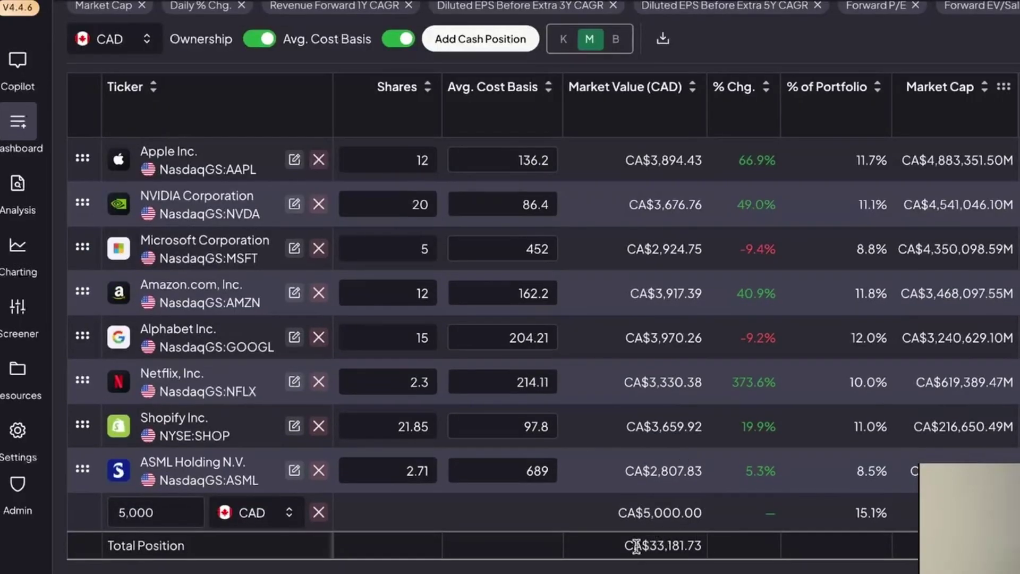
{"action": "left_click_drag", "start_coordinate": [636, 546], "coordinate": [685, 546]}
{"action": "left_click", "coordinate": [683, 546]}
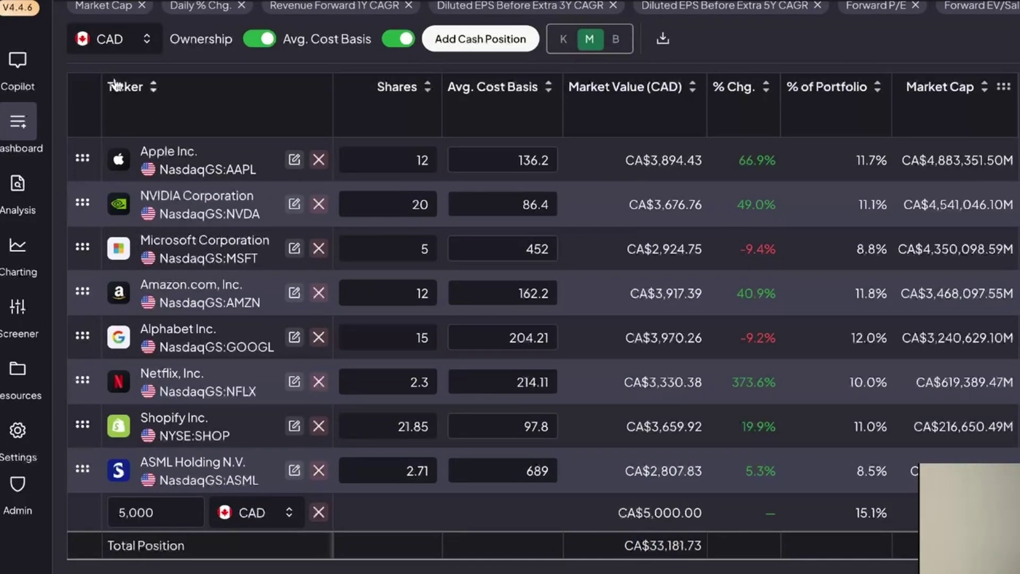
Step: Switch the display currency to Korean won and select the 5,000 cash amount
{"action": "left_click", "coordinate": [109, 39]}
{"action": "scroll", "coordinate": [117, 118], "scroll_direction": "down", "scroll_amount": 5}
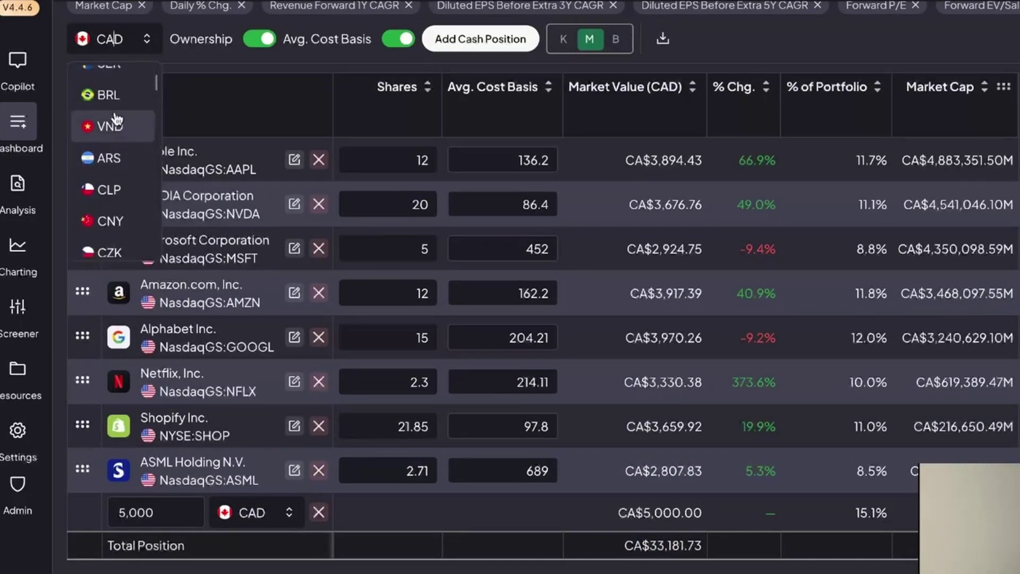
{"action": "scroll", "coordinate": [114, 128], "scroll_direction": "down", "scroll_amount": 5}
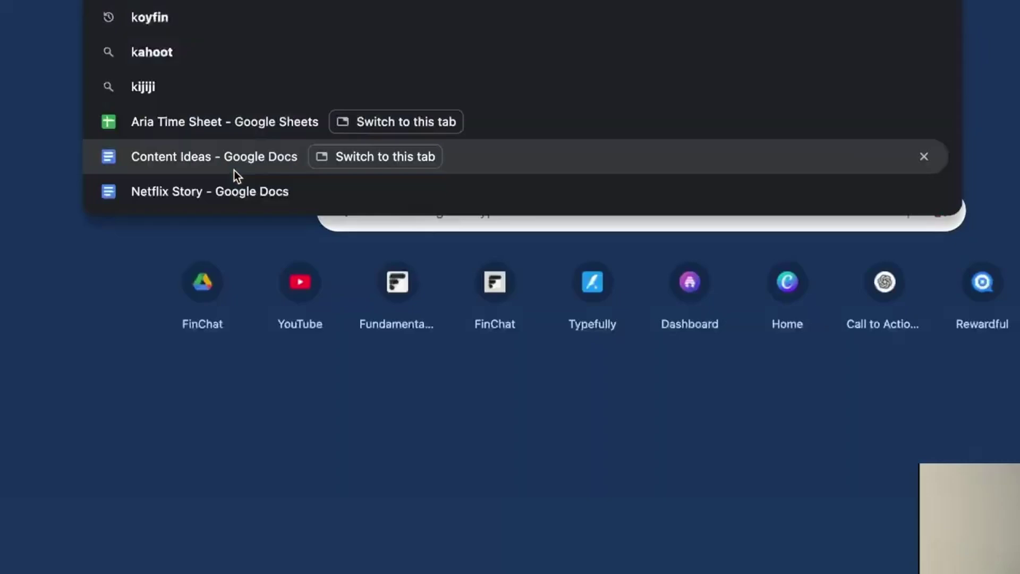
{"action": "type", "text": "orean w"}
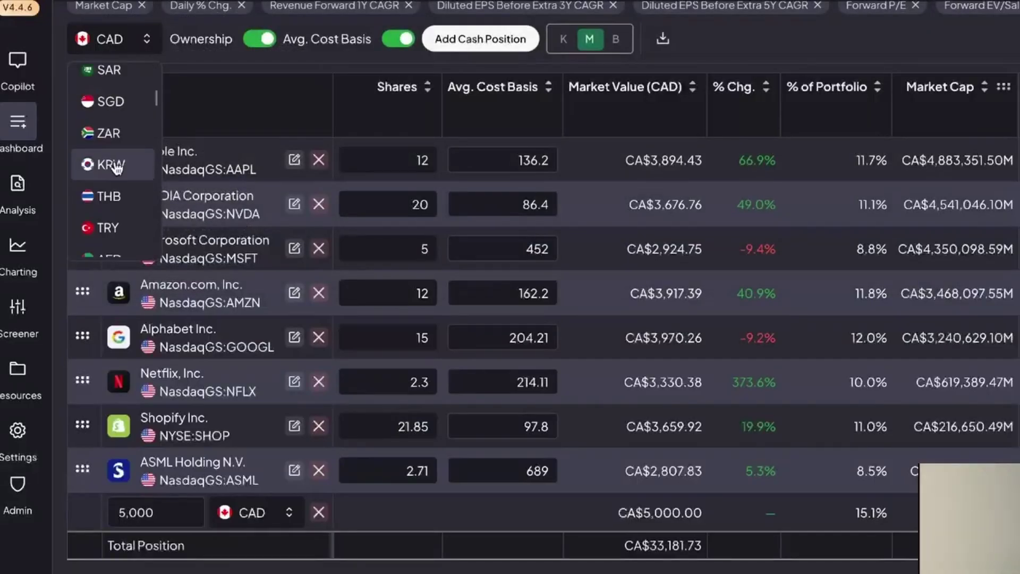
{"action": "left_click", "coordinate": [116, 167]}
{"action": "scroll", "coordinate": [575, 440], "scroll_direction": "up", "scroll_amount": 1}
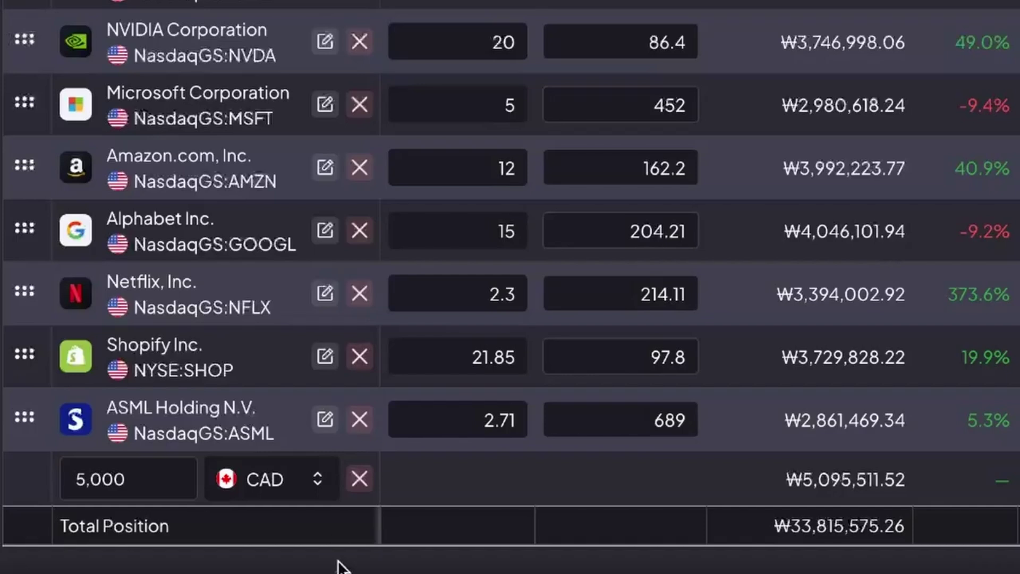
{"action": "double_click", "coordinate": [130, 478]}
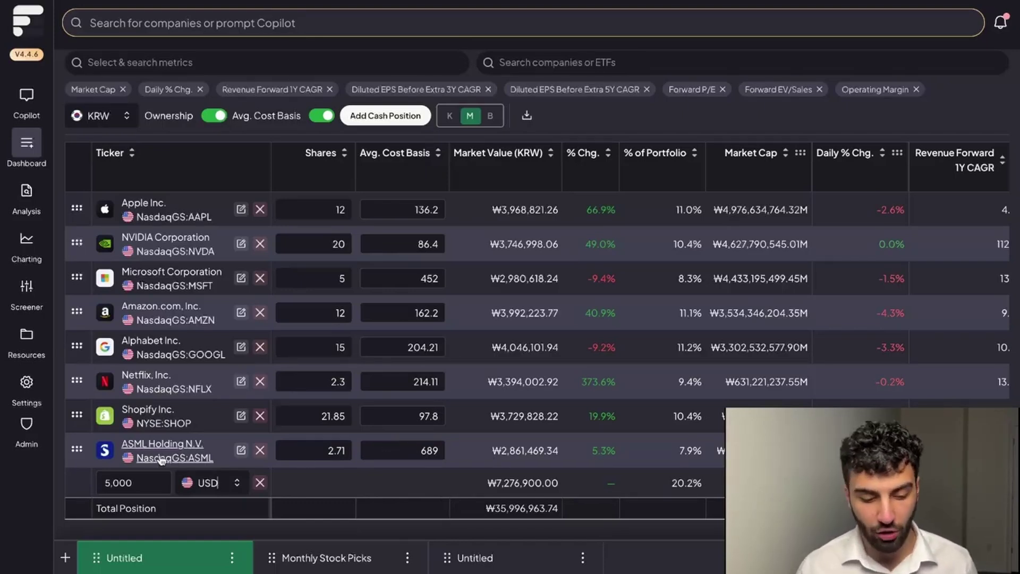
Step: Add a new cash position of 3,200 AUD to the portfolio
{"action": "double_click", "coordinate": [547, 485]}
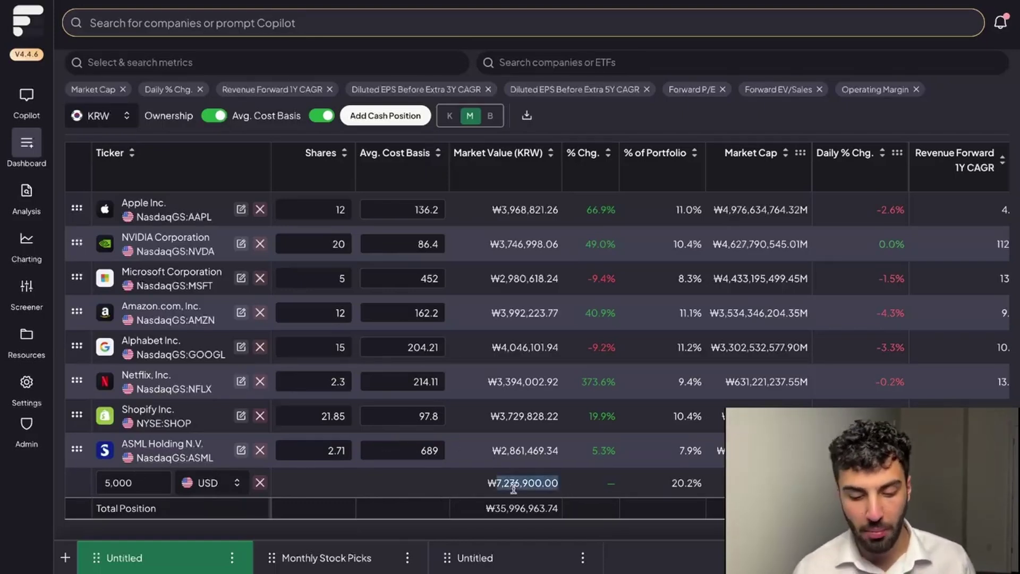
{"action": "double_click", "coordinate": [547, 508]}
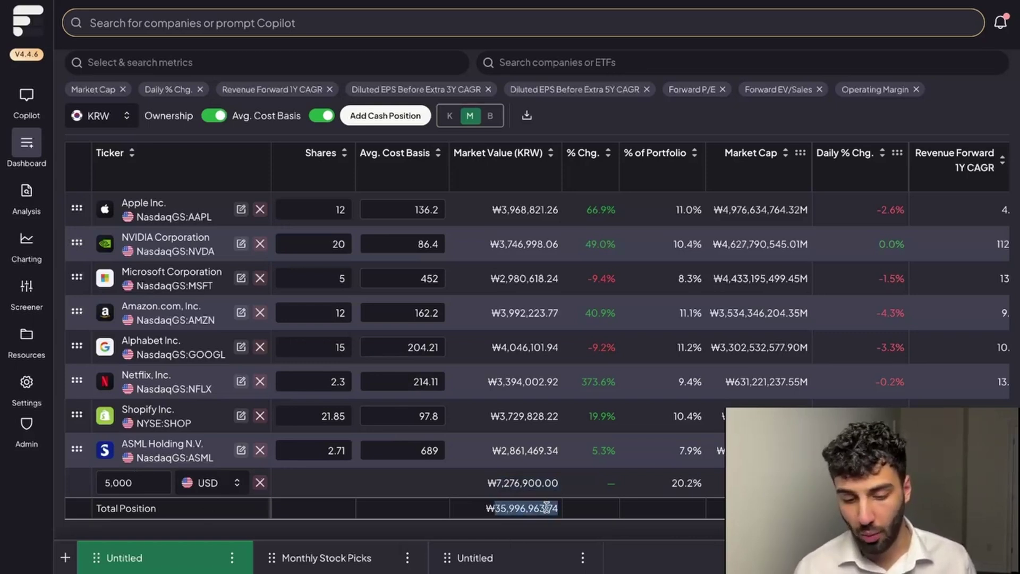
{"action": "scroll", "coordinate": [547, 508], "scroll_direction": "down", "scroll_amount": 1}
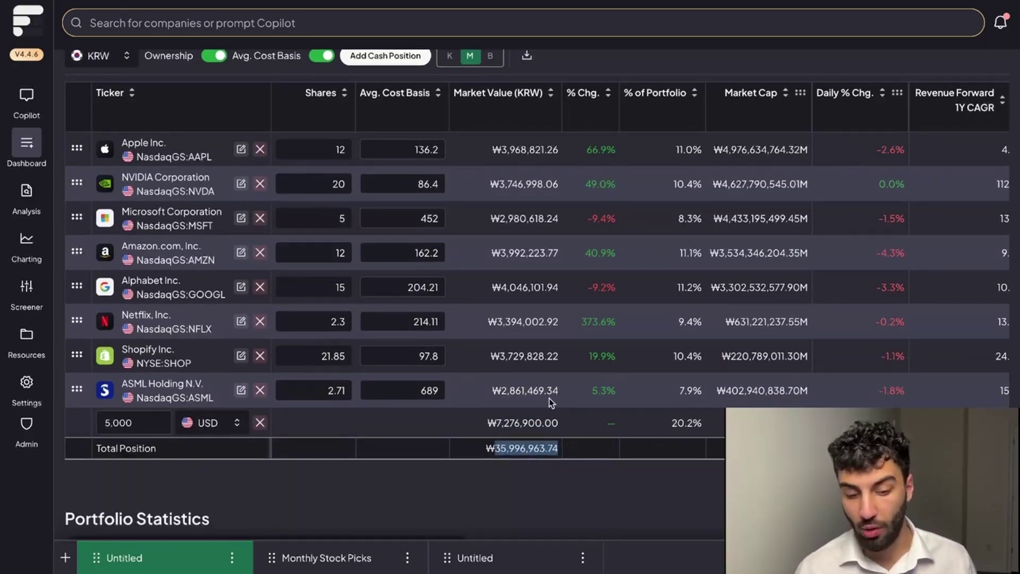
{"action": "left_click", "coordinate": [385, 56]}
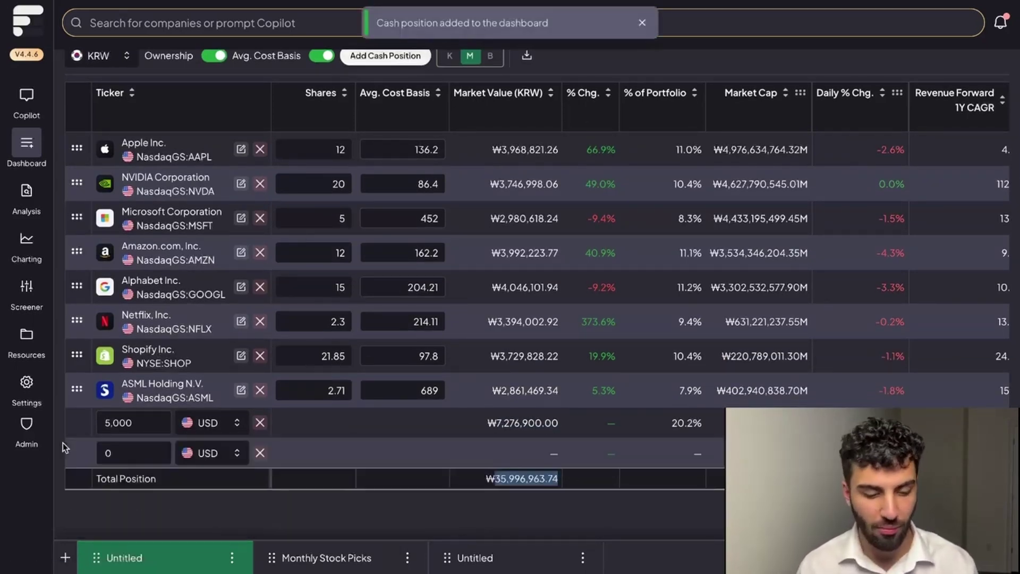
{"action": "left_click", "coordinate": [191, 455]}
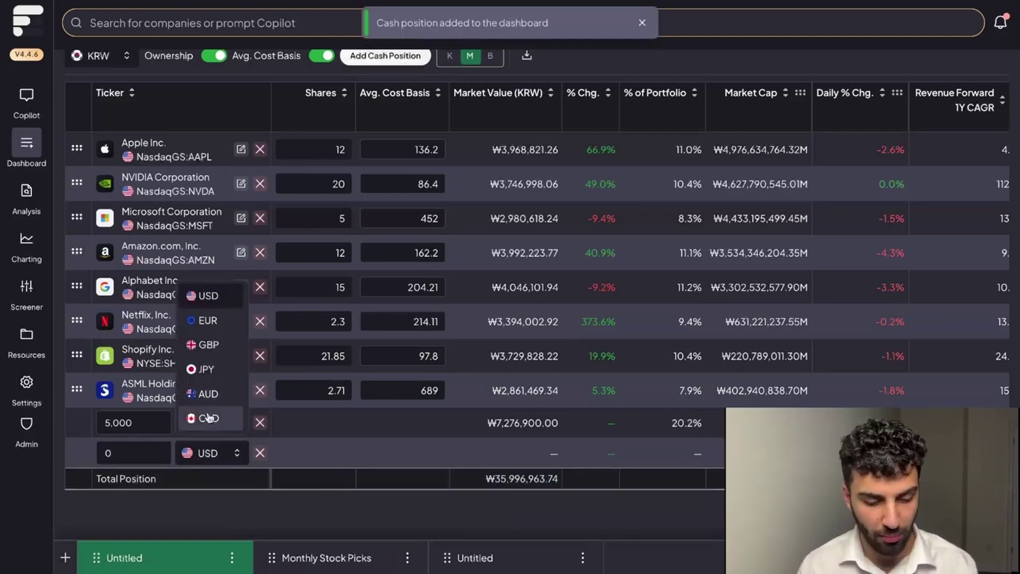
{"action": "left_click", "coordinate": [200, 400]}
{"action": "left_click", "coordinate": [112, 453]}
{"action": "type", "text": "3200"}
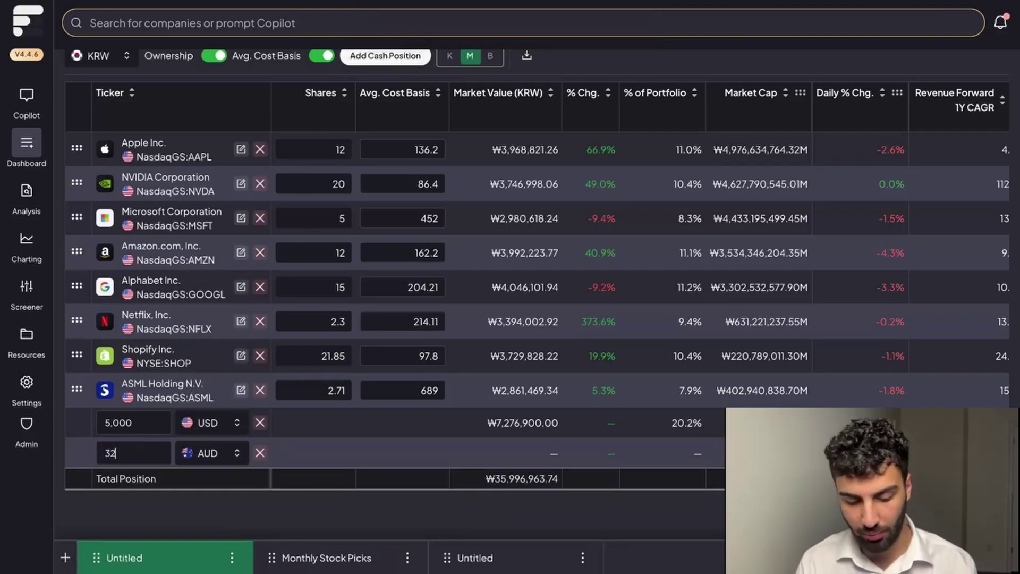
{"action": "left_click", "coordinate": [353, 452]}
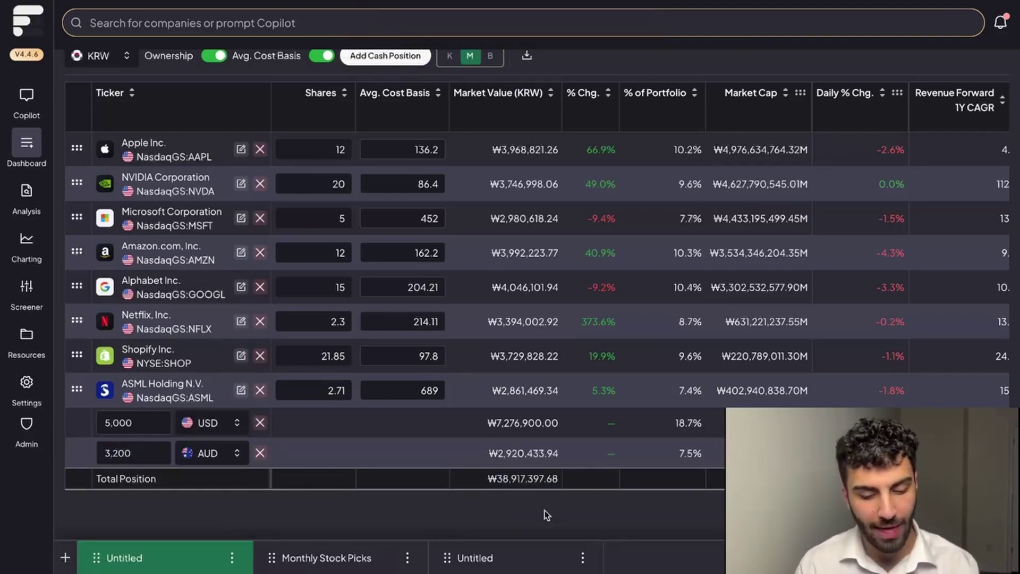
Step: Switch the portfolio display currency back to USD
{"action": "scroll", "coordinate": [505, 463], "scroll_direction": "up", "scroll_amount": 3}
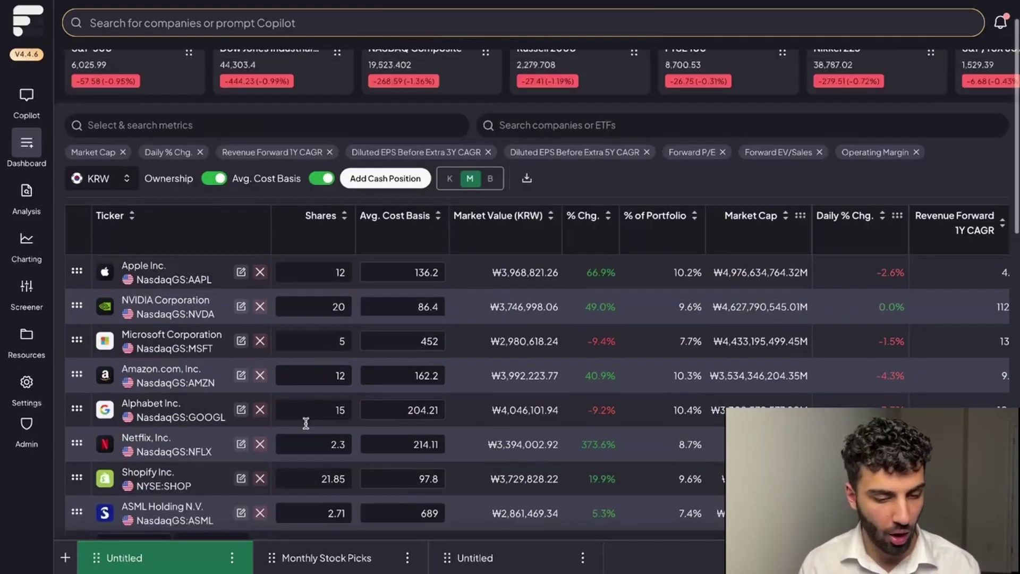
{"action": "left_click", "coordinate": [99, 181]}
{"action": "scroll", "coordinate": [106, 250], "scroll_direction": "down", "scroll_amount": 5}
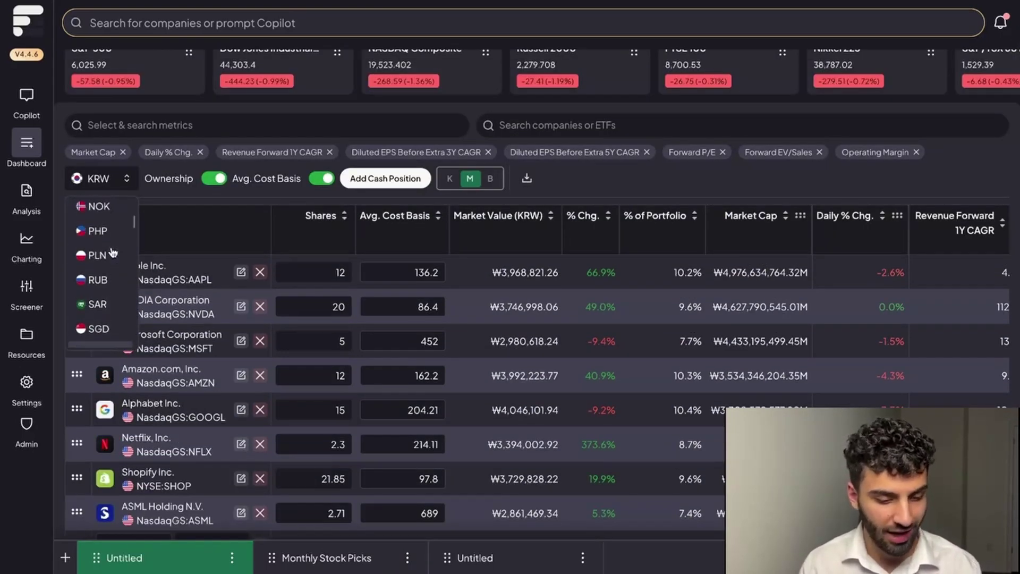
{"action": "scroll", "coordinate": [112, 253], "scroll_direction": "up", "scroll_amount": 5}
{"action": "left_click", "coordinate": [98, 216]}
{"action": "scroll", "coordinate": [186, 479], "scroll_direction": "down", "scroll_amount": 3}
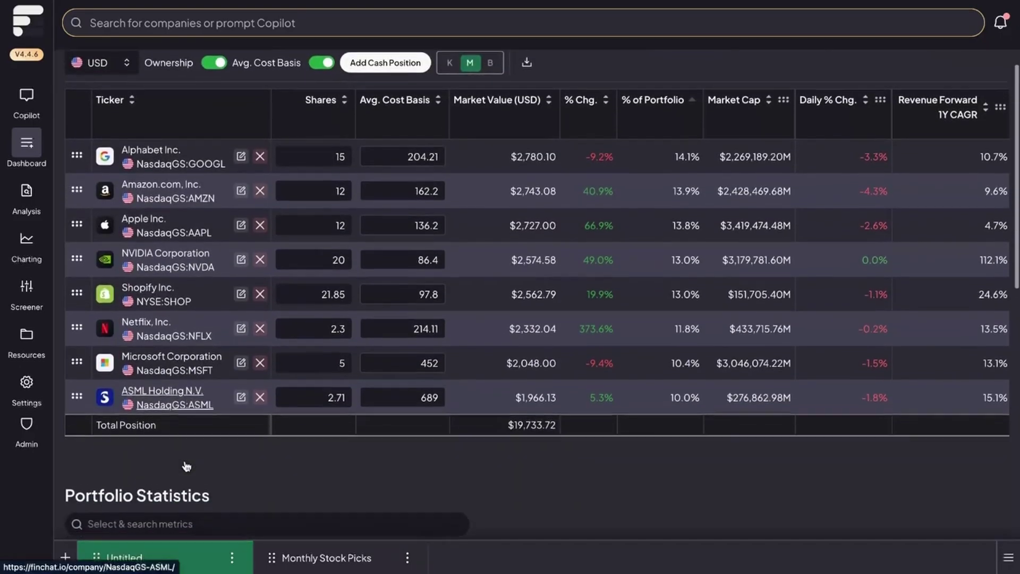
{"action": "scroll", "coordinate": [186, 466], "scroll_direction": "down", "scroll_amount": 5}
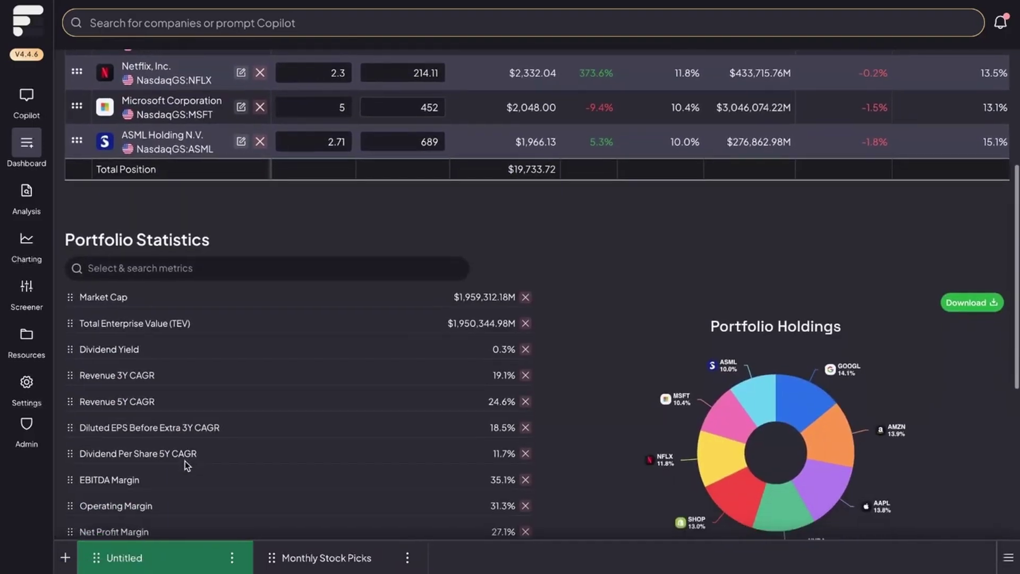
{"action": "scroll", "coordinate": [608, 383], "scroll_direction": "down", "scroll_amount": 3}
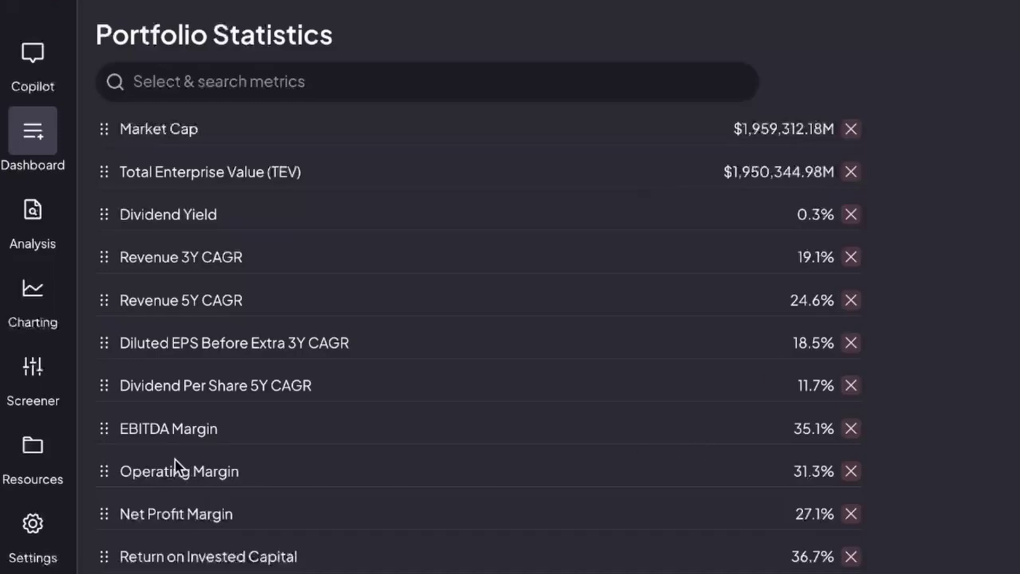
{"action": "left_click_drag", "start_coordinate": [121, 472], "coordinate": [857, 483]}
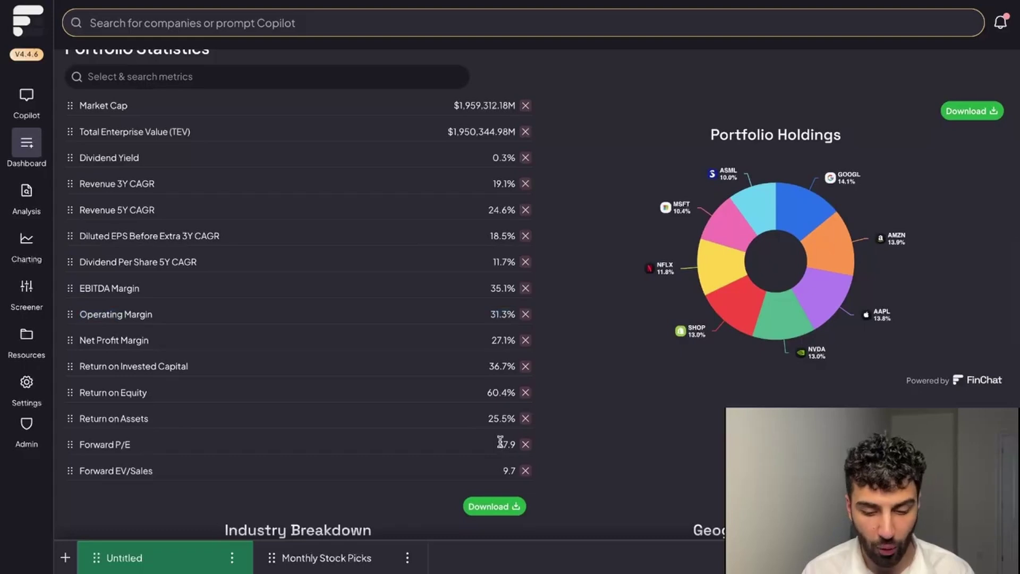
{"action": "double_click", "coordinate": [507, 444]}
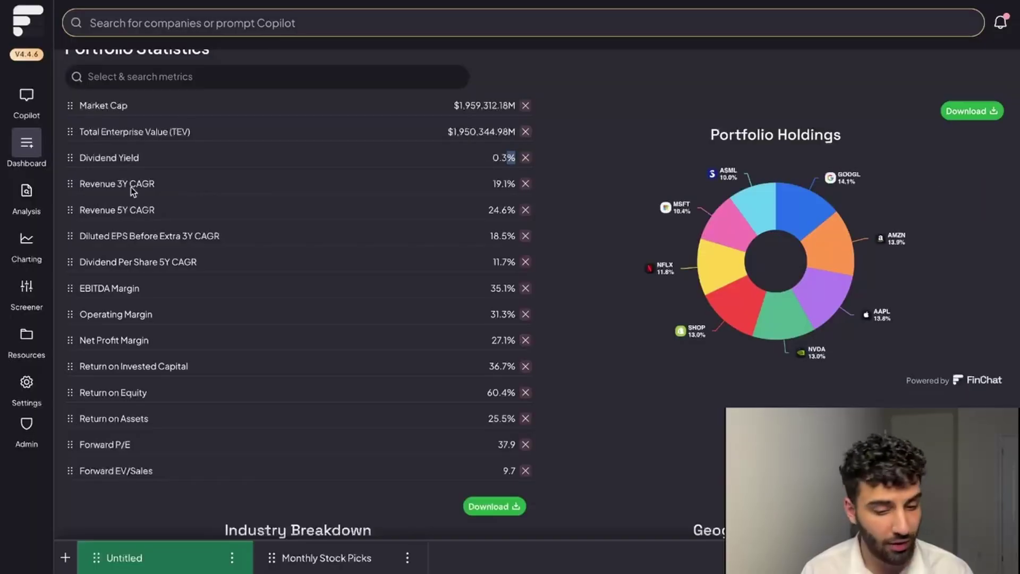
{"action": "left_click_drag", "start_coordinate": [80, 181], "coordinate": [889, 260]}
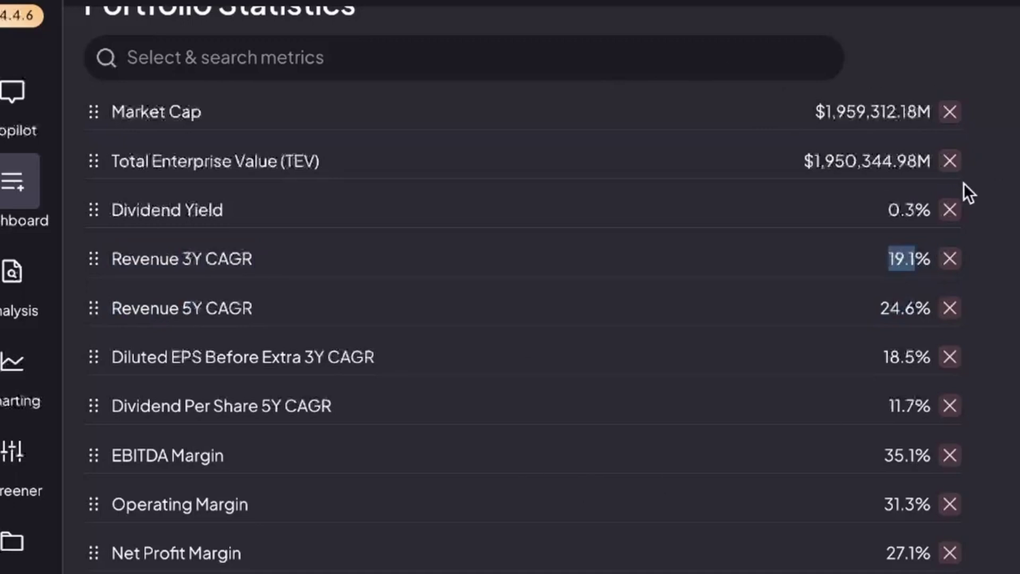
Step: Remove Market Cap, Total Enterprise Value and Dividend Yield from Portfolio Statistics
{"action": "left_click", "coordinate": [562, 33]}
{"action": "left_click", "coordinate": [951, 112]}
{"action": "left_click", "coordinate": [954, 114]}
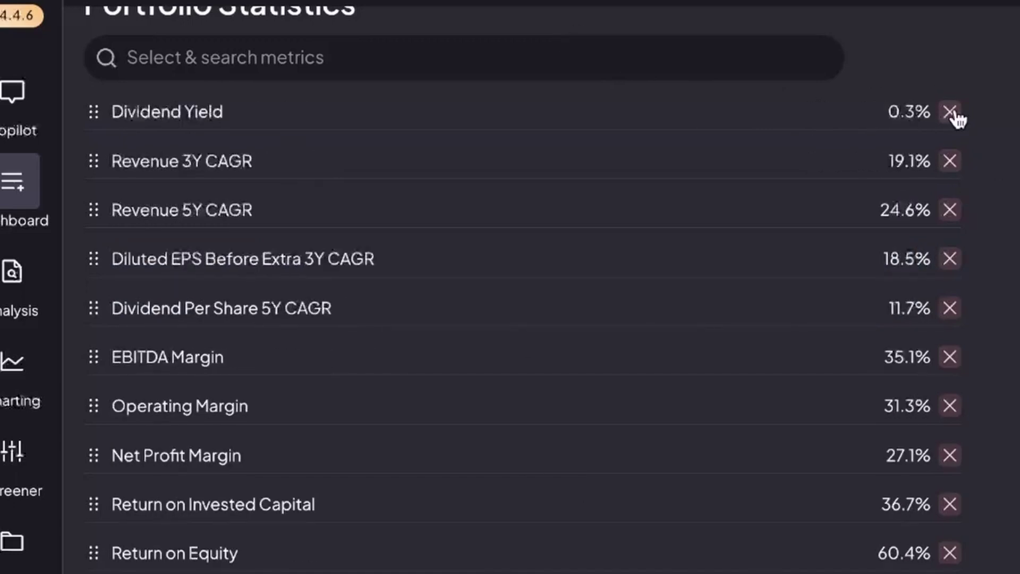
{"action": "left_click", "coordinate": [959, 119]}
Step: Add Revenue Forward 1Y CAGR to the statistics via a 'forward revenue' search
{"action": "left_click", "coordinate": [515, 66]}
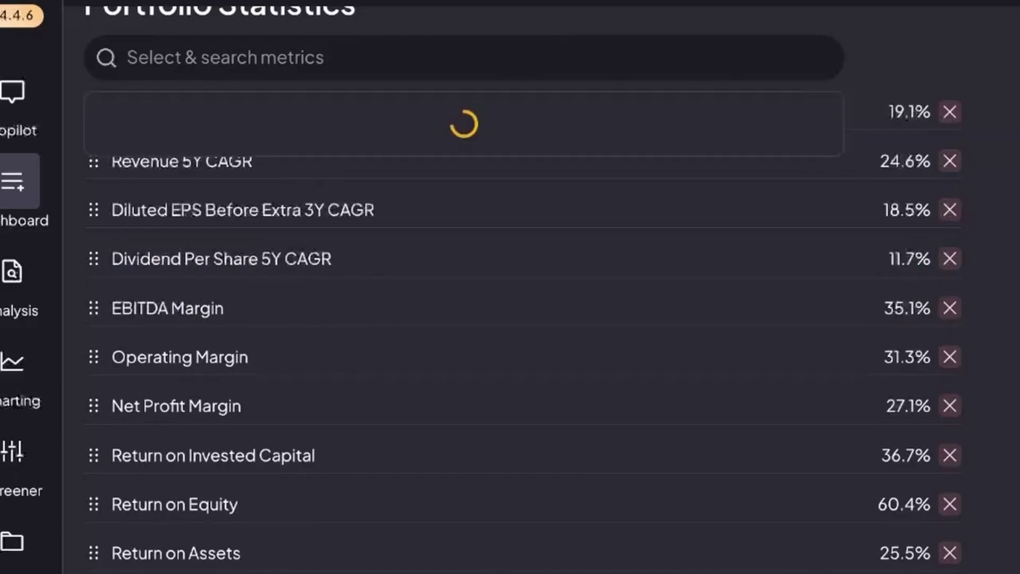
{"action": "type", "text": "forward revenue"}
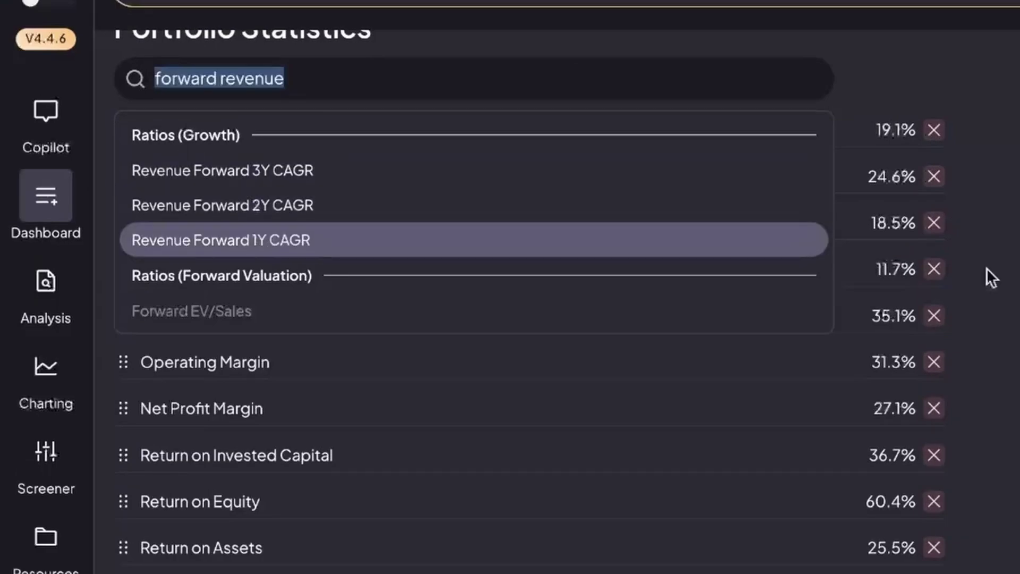
{"action": "left_click", "coordinate": [464, 250]}
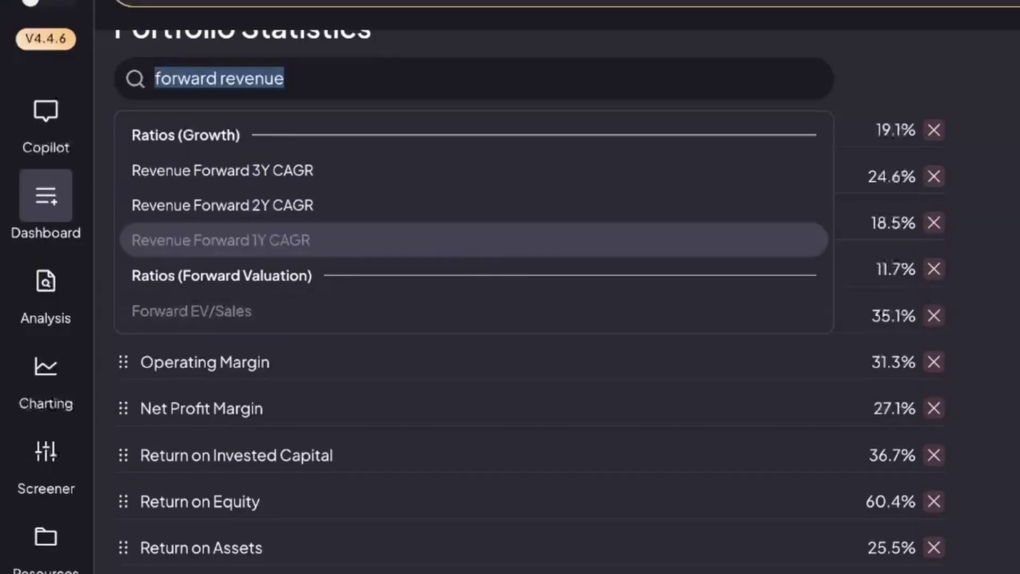
{"action": "key", "text": "Escape"}
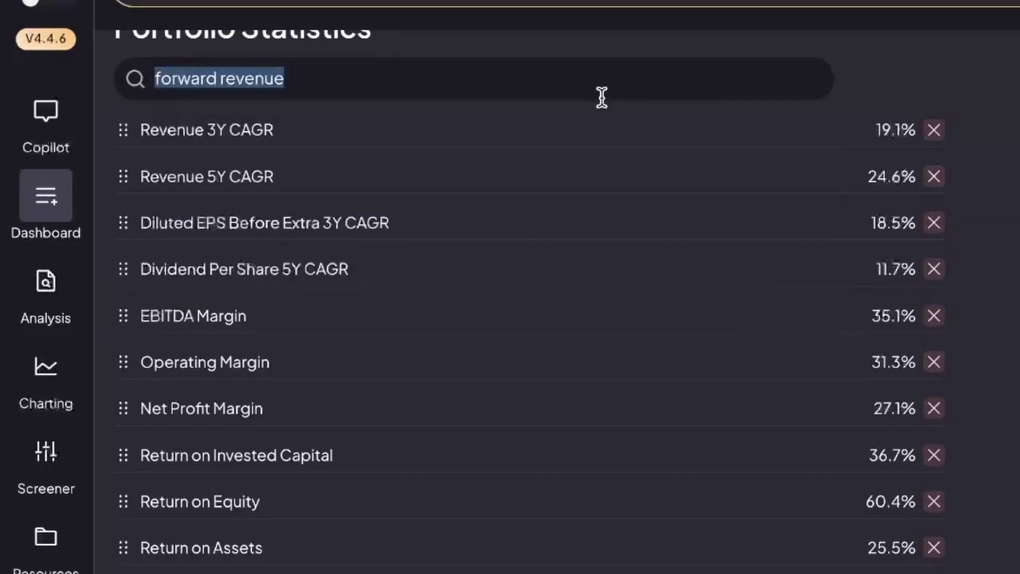
{"action": "key", "text": "BackSpace"}
{"action": "key", "text": "Escape"}
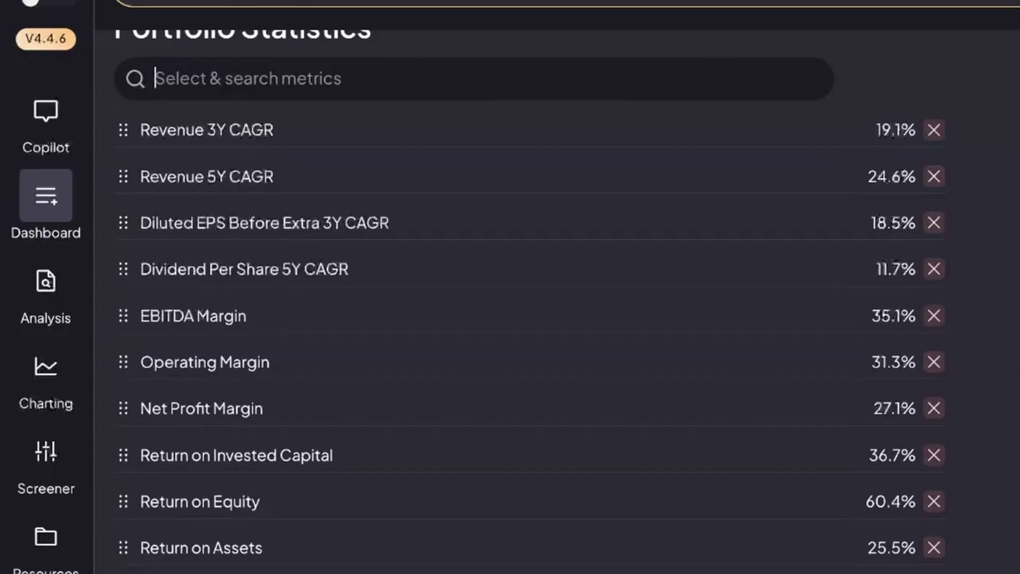
Step: Add Free Cash Flow Margin and Free Cash Flow Forward 3Y CAGR to the statistics
{"action": "type", "text": "free cash fl"}
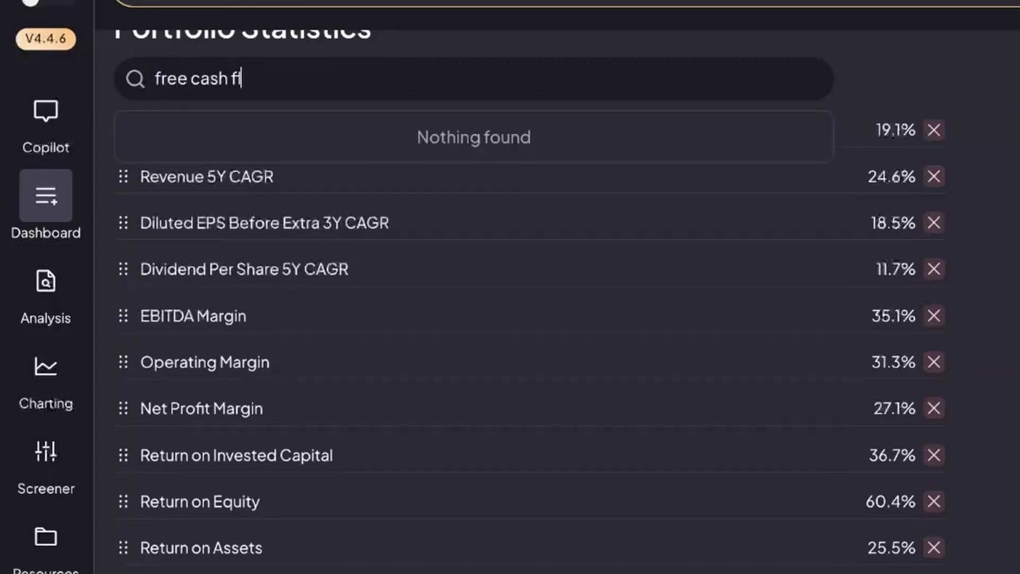
{"action": "type", "text": "ow margin"}
{"action": "left_click", "coordinate": [445, 168]}
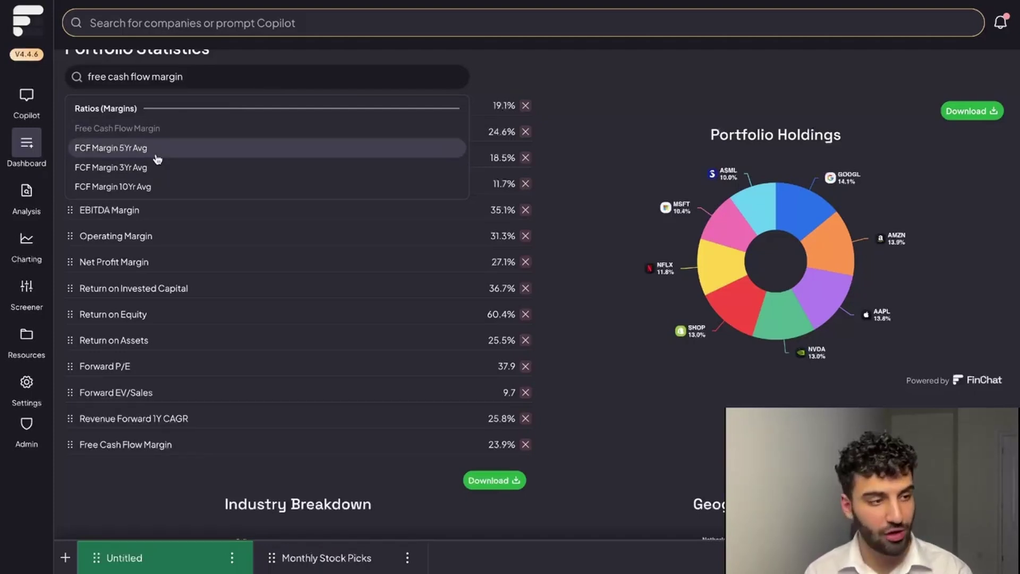
{"action": "key", "text": "ctrl+a"}
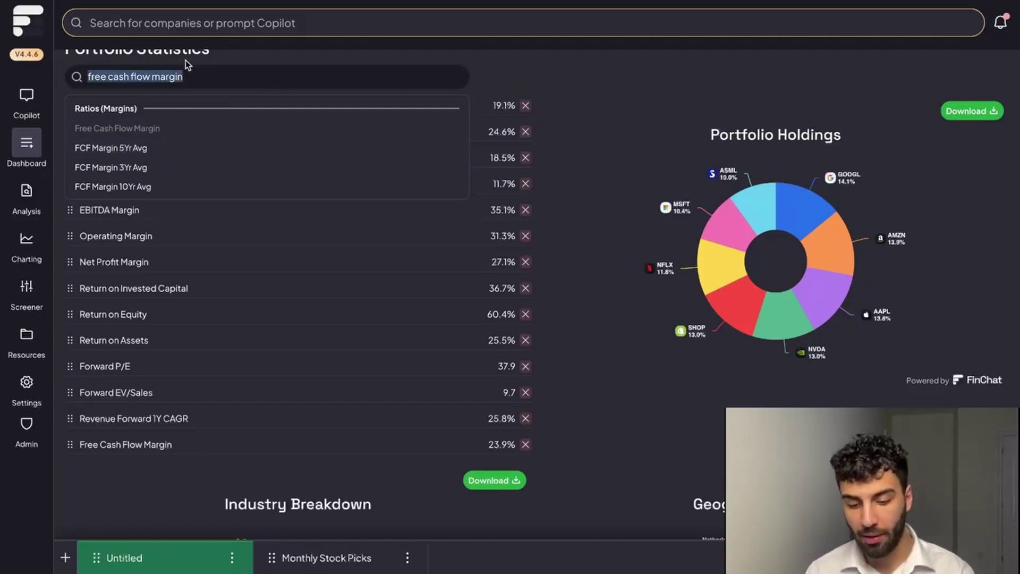
{"action": "type", "text": "free cash flow growth"}
{"action": "key", "text": "Home"}
{"action": "type", "text": "frowra"}
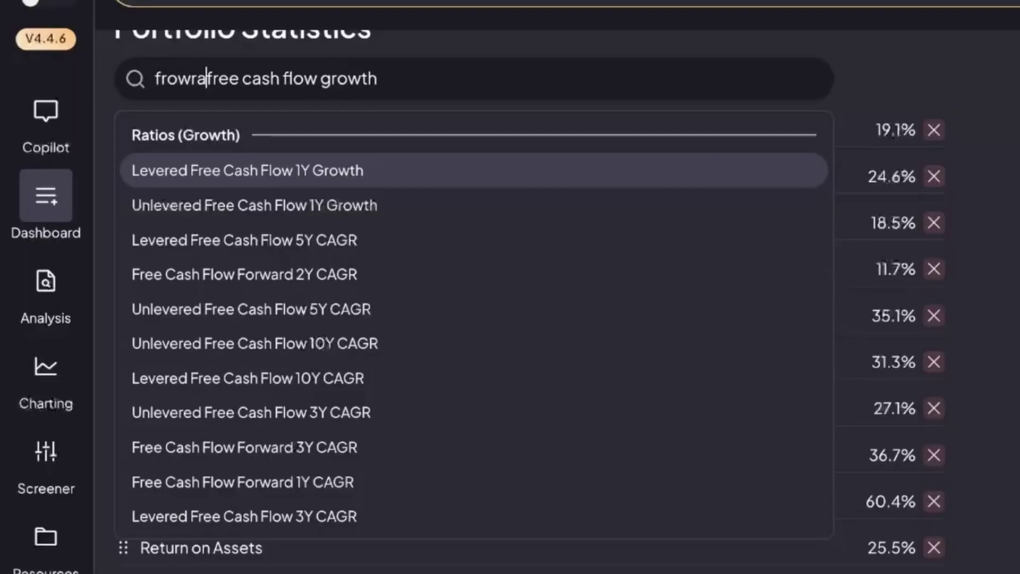
{"action": "type", "text": "d"}
{"action": "key", "text": "BackSpace"}
{"action": "key", "text": "BackSpace"}
{"action": "key", "text": "BackSpace"}
{"action": "key", "text": "BackSpace"}
{"action": "key", "text": "BackSpace"}
{"action": "key", "text": "BackSpace"}
{"action": "type", "text": "o"}
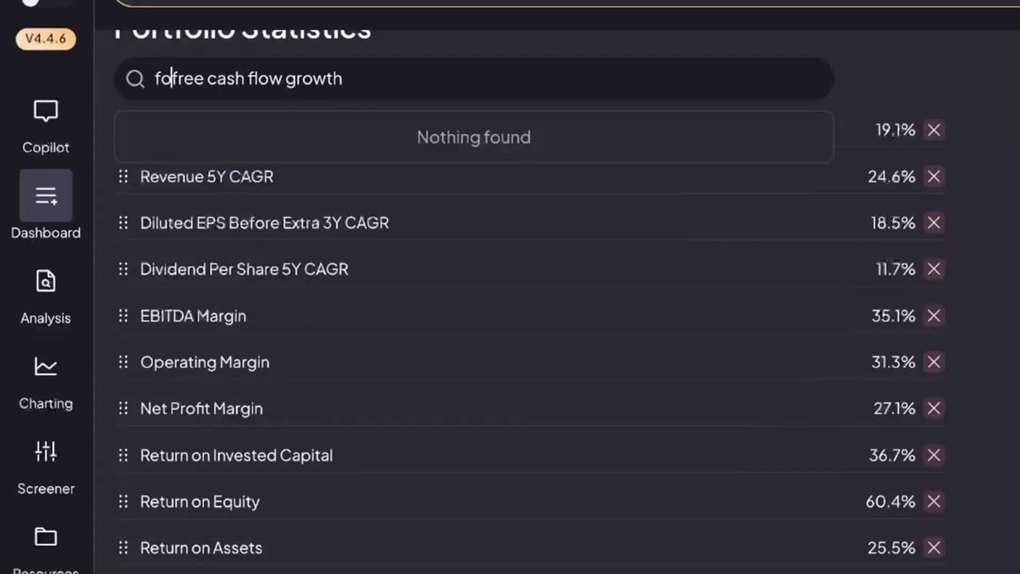
{"action": "type", "text": "rward"}
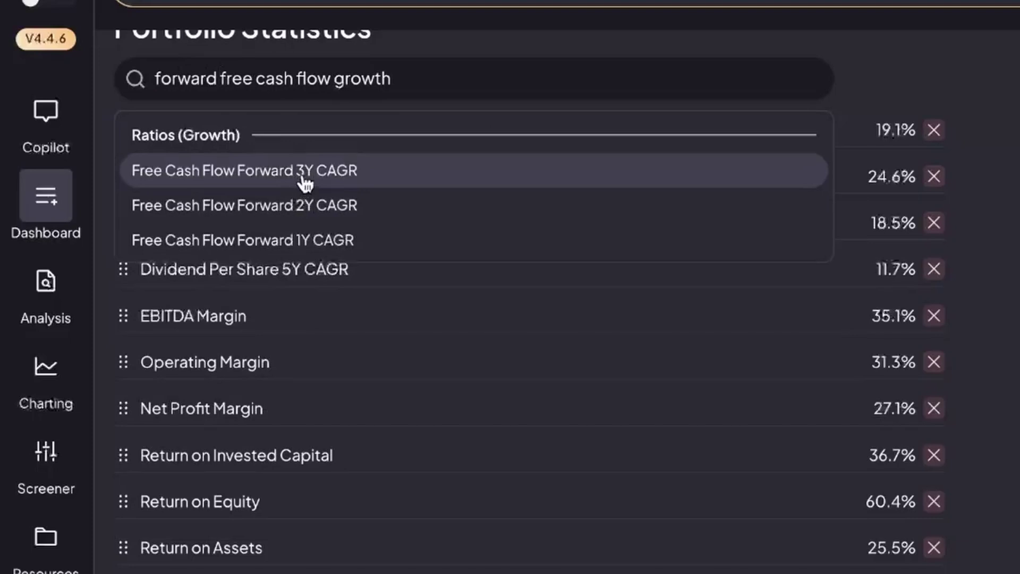
{"action": "left_click", "coordinate": [303, 173]}
{"action": "scroll", "coordinate": [532, 319], "scroll_direction": "down", "scroll_amount": 5}
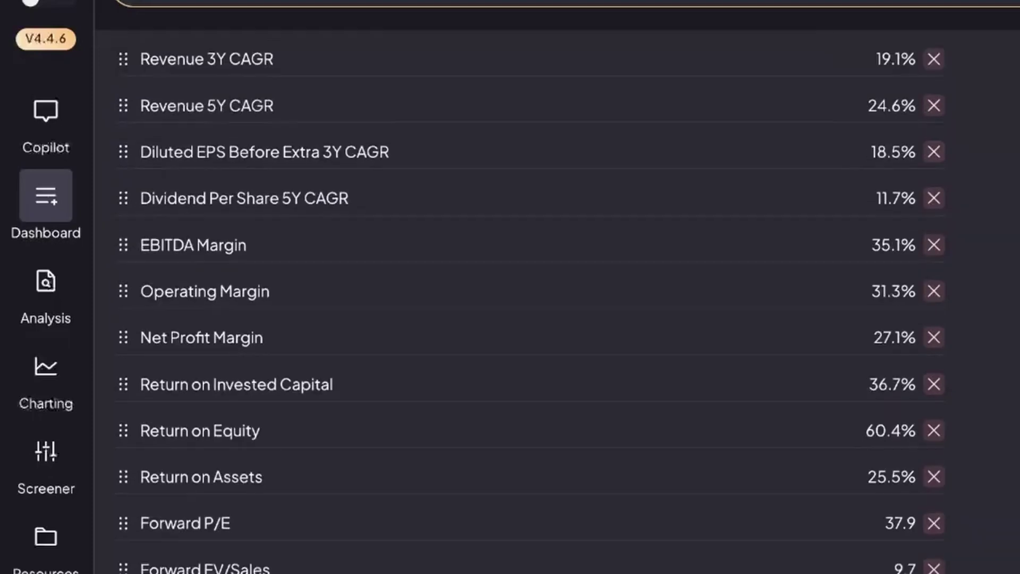
{"action": "left_click_drag", "start_coordinate": [904, 452], "coordinate": [866, 462]}
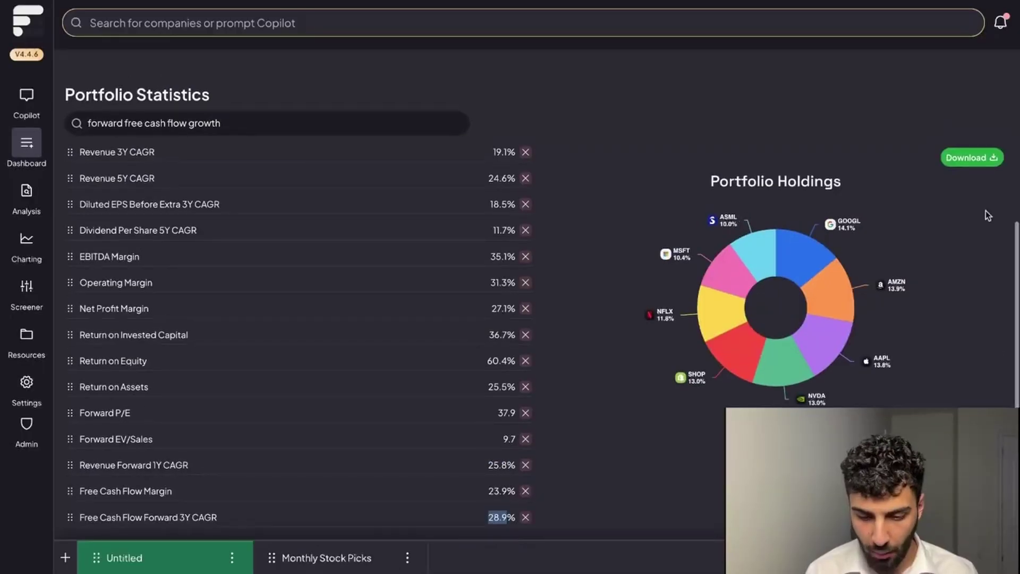
Step: Enter 'Feb 9, 2025' as the holdings chart export's image title, then clear it
{"action": "left_click", "coordinate": [963, 160]}
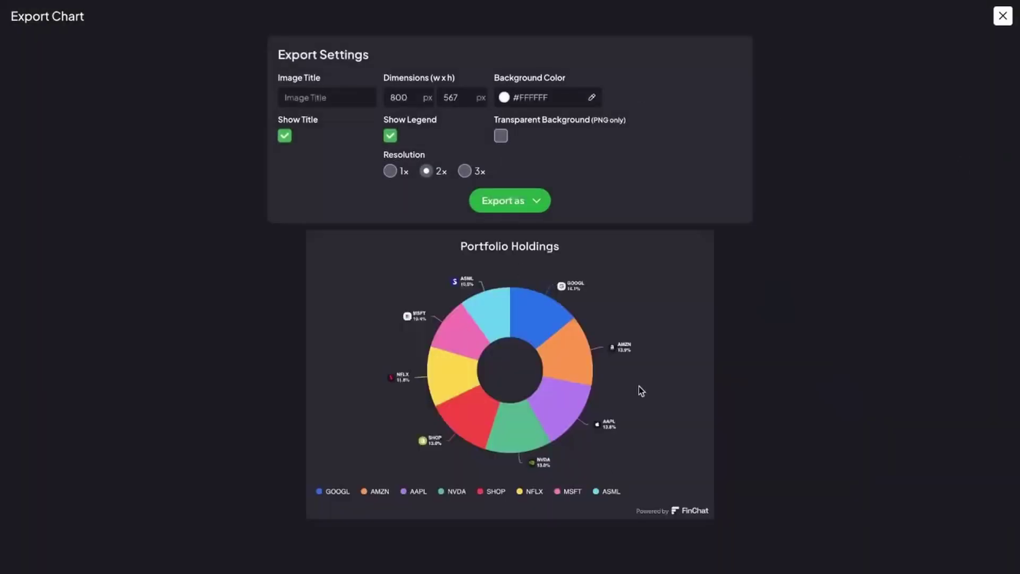
{"action": "left_click", "coordinate": [325, 96]}
{"action": "type", "text": "Feb 9, 2025"}
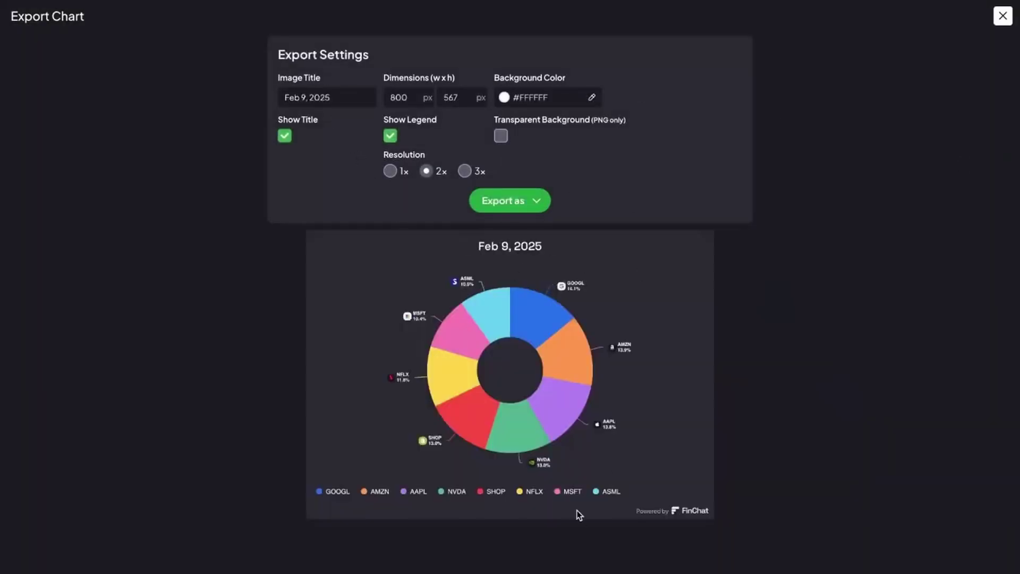
{"action": "key", "text": "ctrl+a"}
{"action": "key", "text": "BackSpace"}
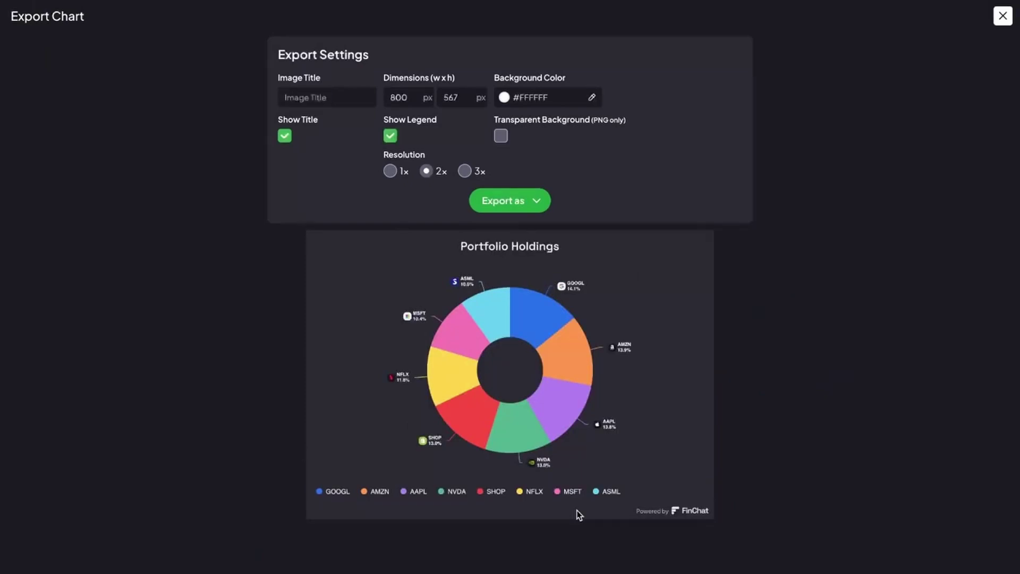
Step: Type a personalised image title, inspect the breakdown charts, and open Industry Breakdown export settings
{"action": "type", "text": "Aria's P"}
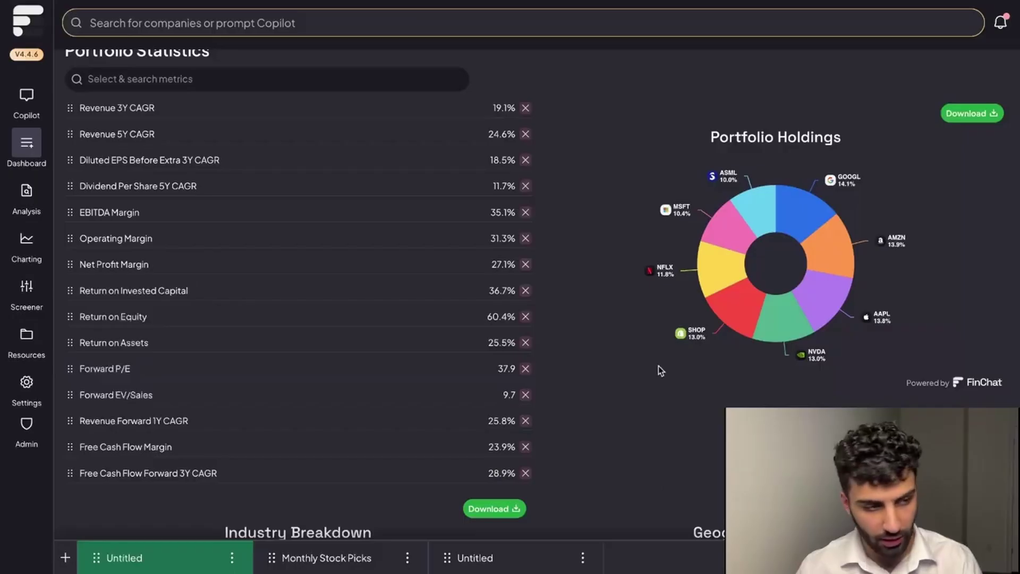
{"action": "scroll", "coordinate": [659, 366], "scroll_direction": "down", "scroll_amount": 3}
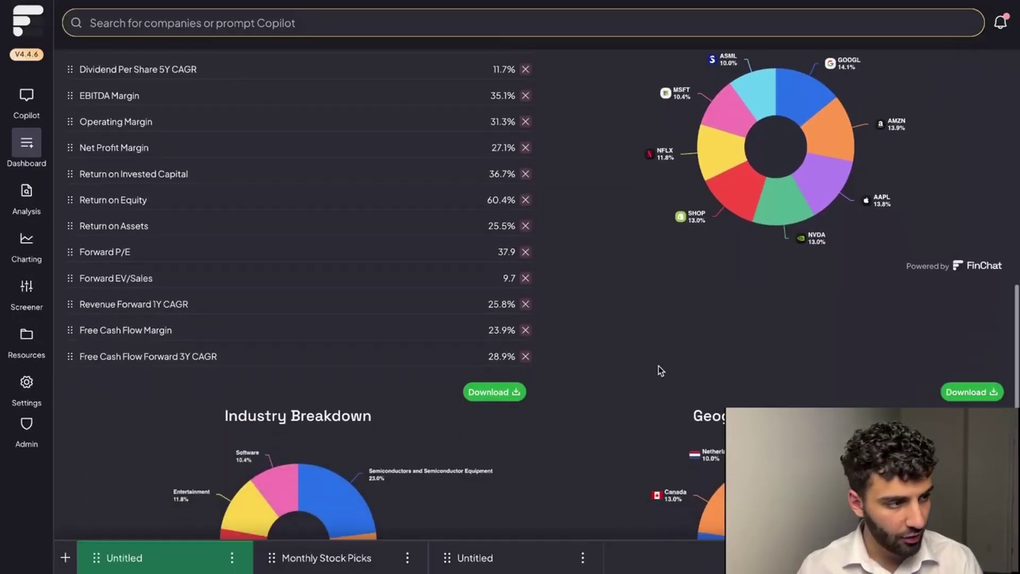
{"action": "scroll", "coordinate": [658, 366], "scroll_direction": "down", "scroll_amount": 2}
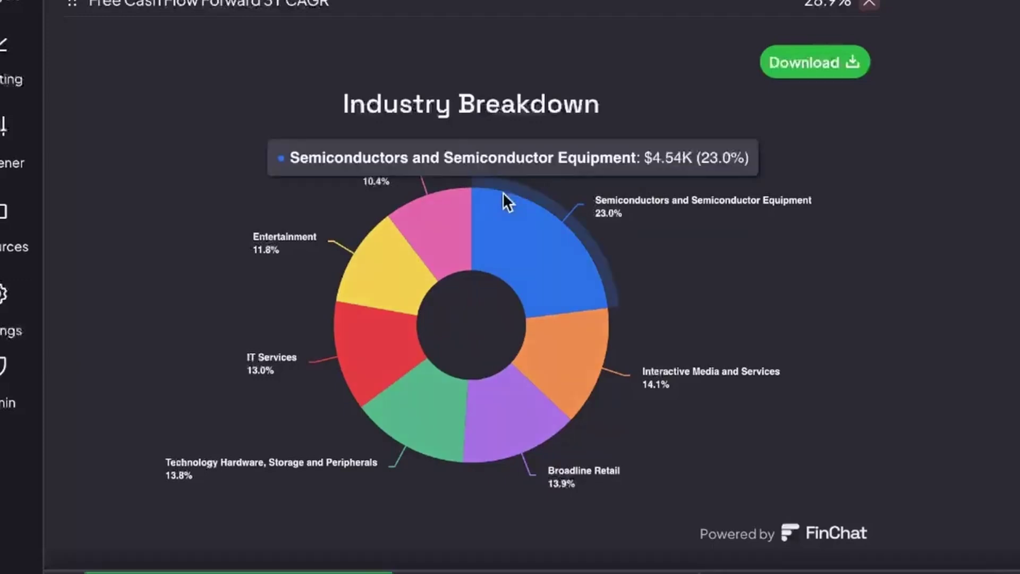
{"action": "mouse_move", "coordinate": [454, 204]}
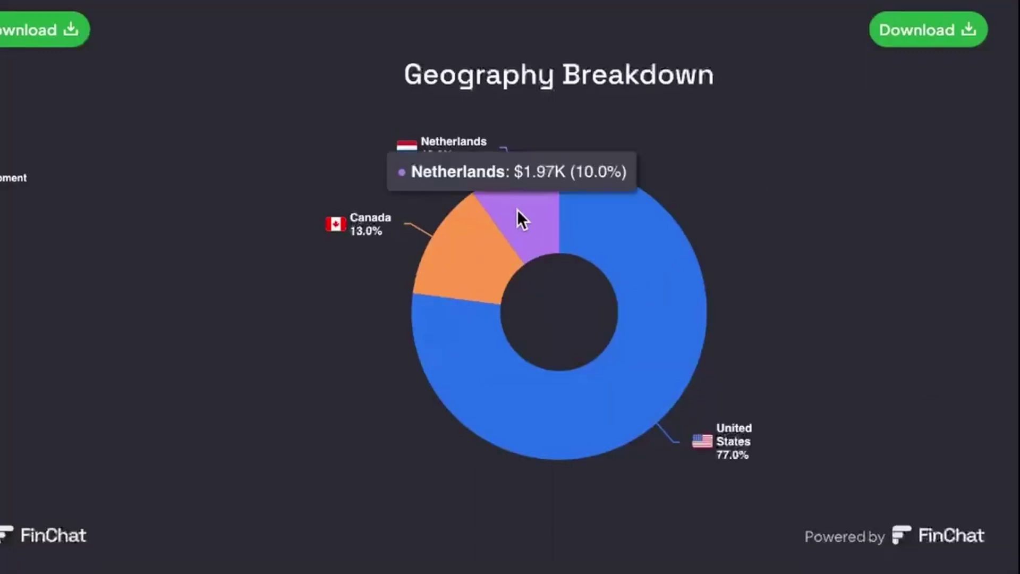
{"action": "mouse_move", "coordinate": [517, 217]}
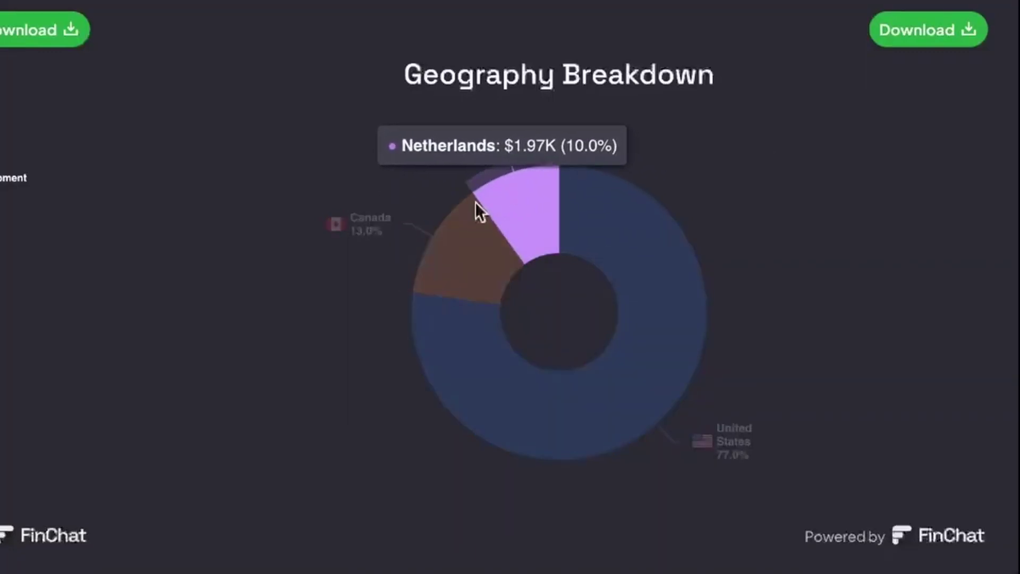
{"action": "mouse_move", "coordinate": [400, 240]}
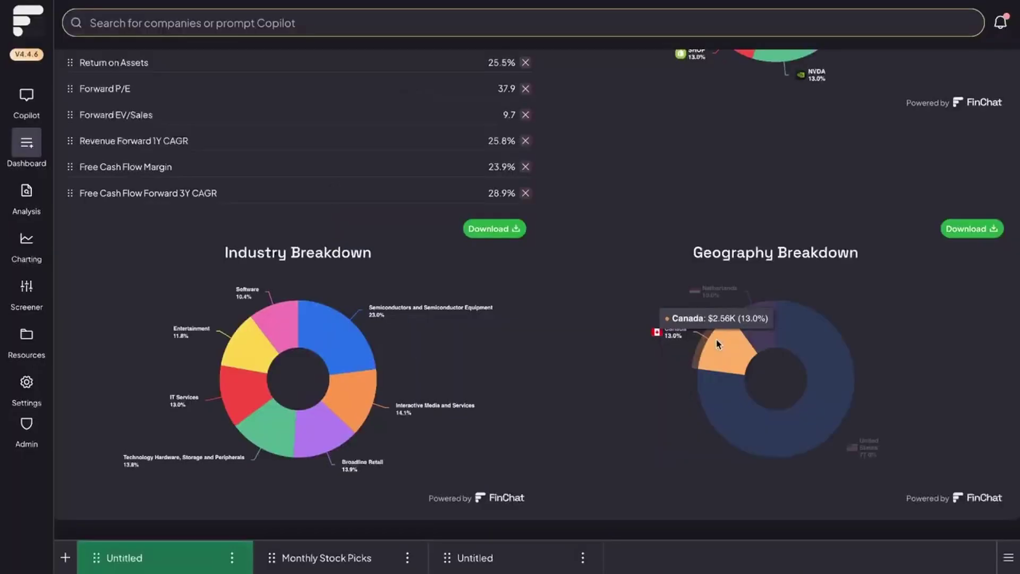
{"action": "scroll", "coordinate": [717, 344], "scroll_direction": "up", "scroll_amount": 9}
{"action": "scroll", "coordinate": [585, 381], "scroll_direction": "down", "scroll_amount": 9}
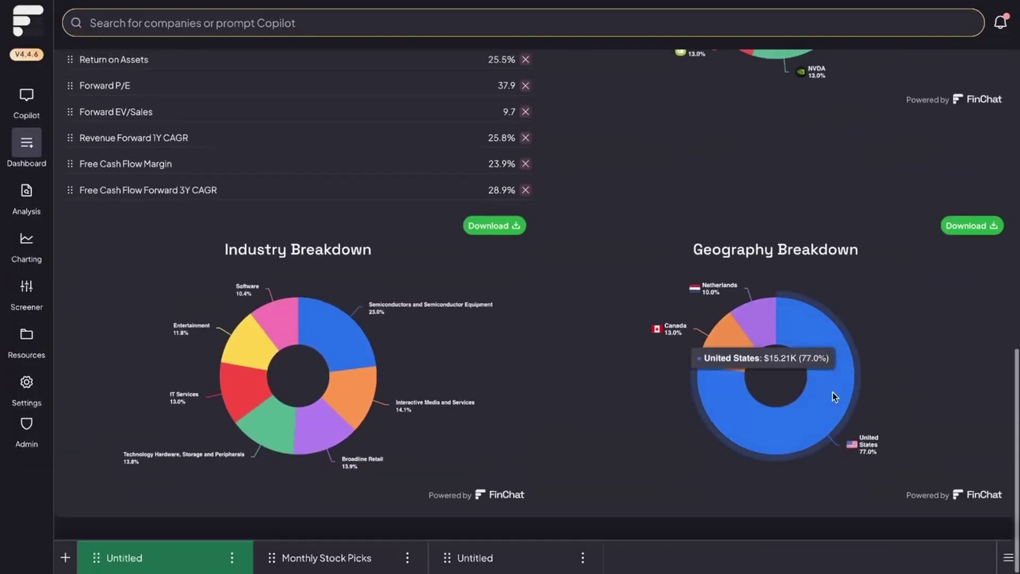
{"action": "left_click", "coordinate": [508, 236]}
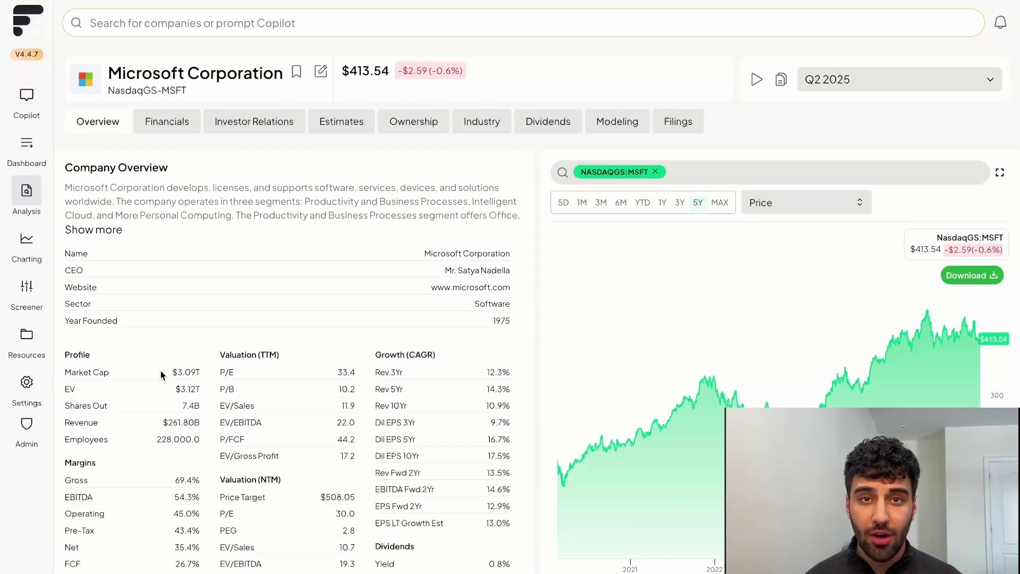
Step: Open the Settings menu in the left sidebar to reach the dark-mode switch
{"action": "left_click", "coordinate": [33, 381]}
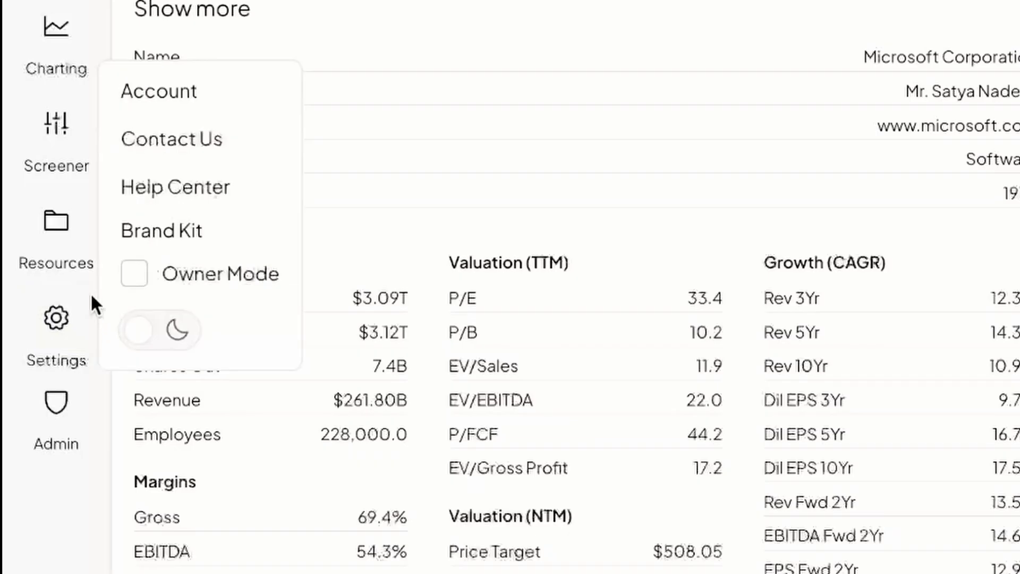